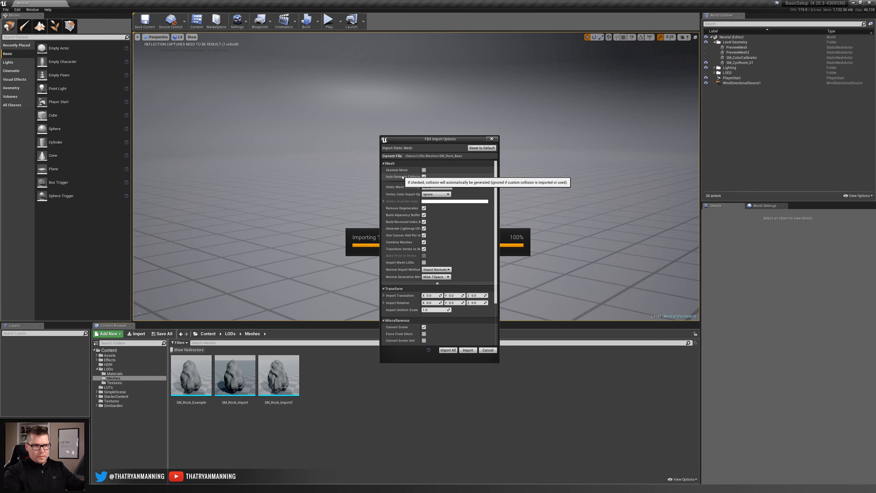
Import the SM_Rock_Base static mesh with the current FBX options and open it in an enlarged mesh editor window.
click(467, 350)
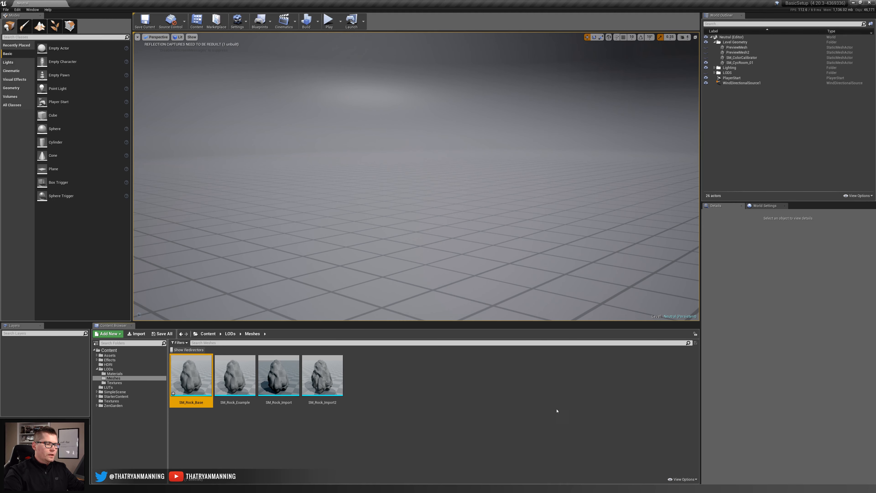
double_click(188, 369)
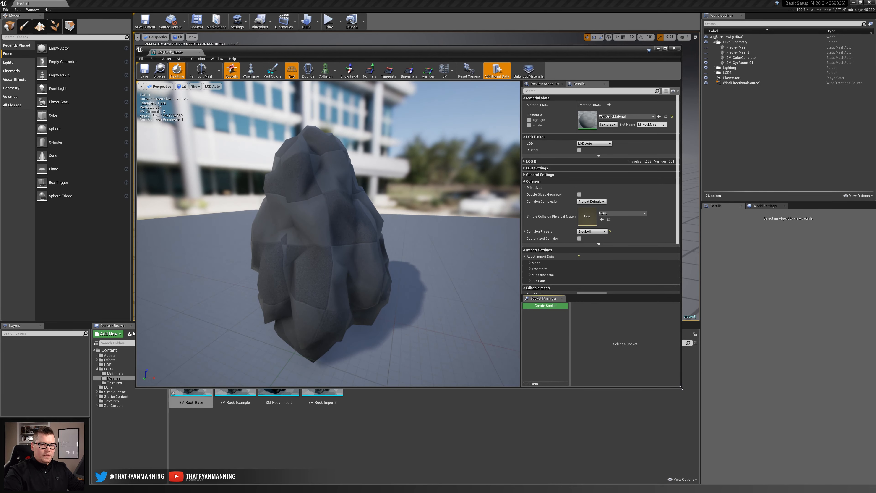
drag(682, 391, 762, 447)
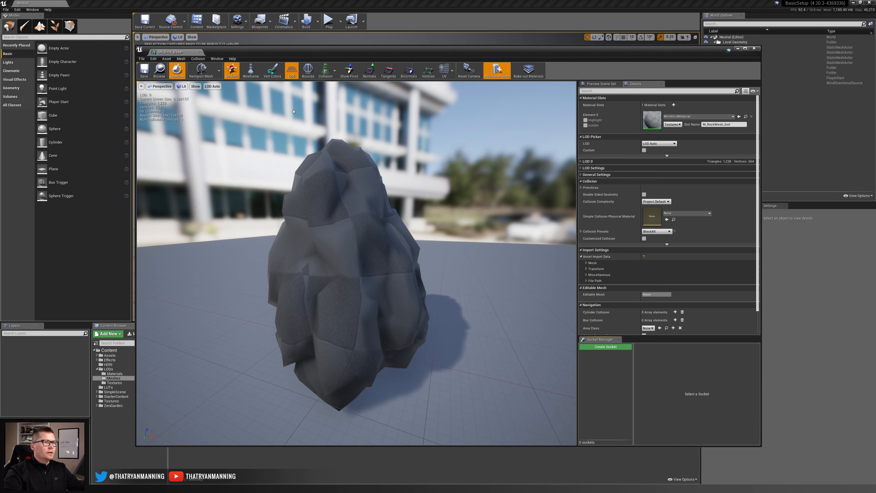
Display the rock's complex collision, inspect it while orbiting around the mesh, and hide it again.
click(334, 71)
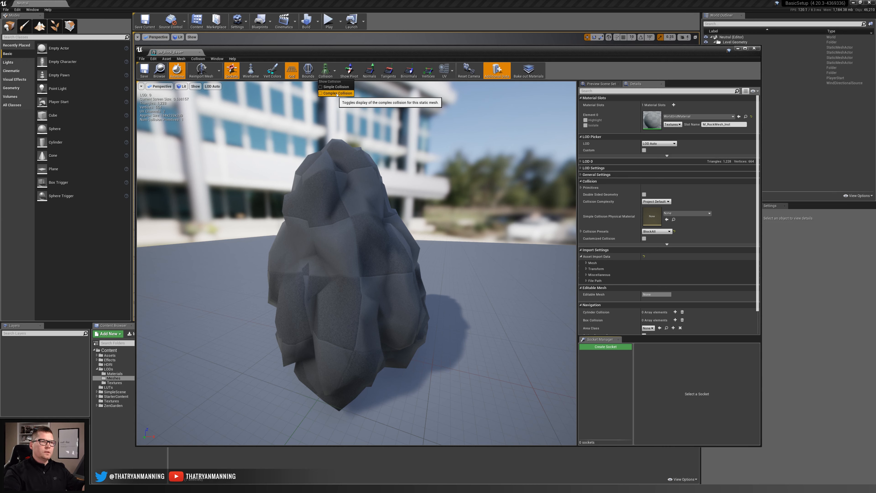
click(337, 94)
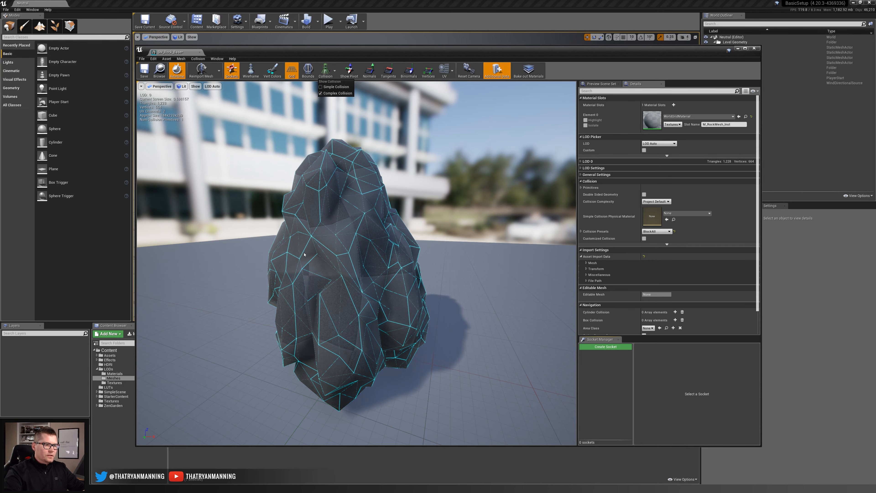
alt+drag(314, 268, 241, 267)
mouse_move(242, 268)
alt+right_down()
mouse_move(304, 267)
mouse_move(241, 267)
alt+right_up()
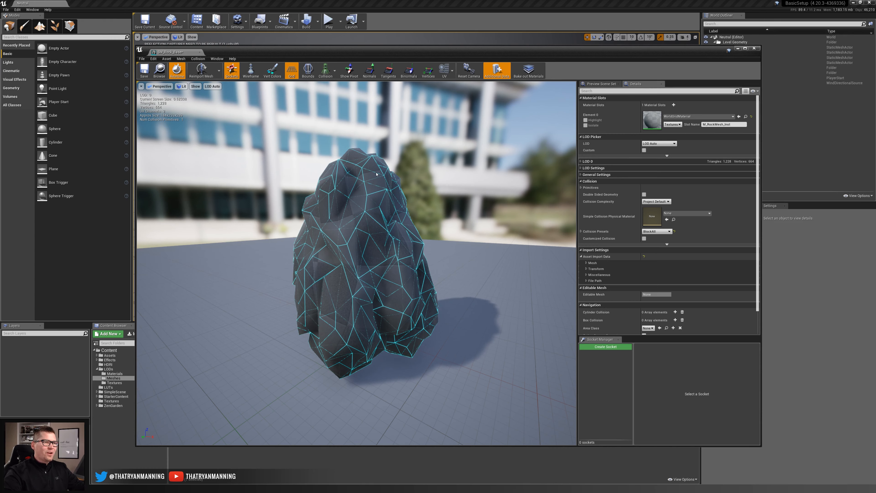
click(334, 71)
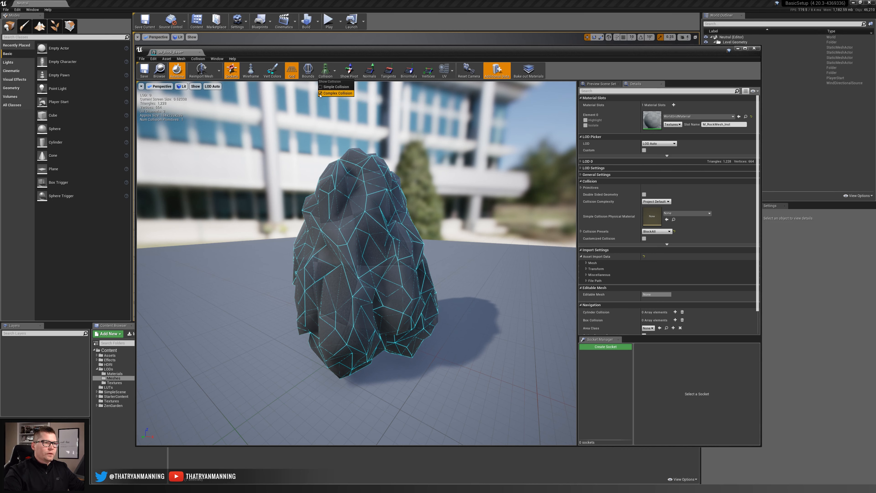
click(332, 93)
click(361, 56)
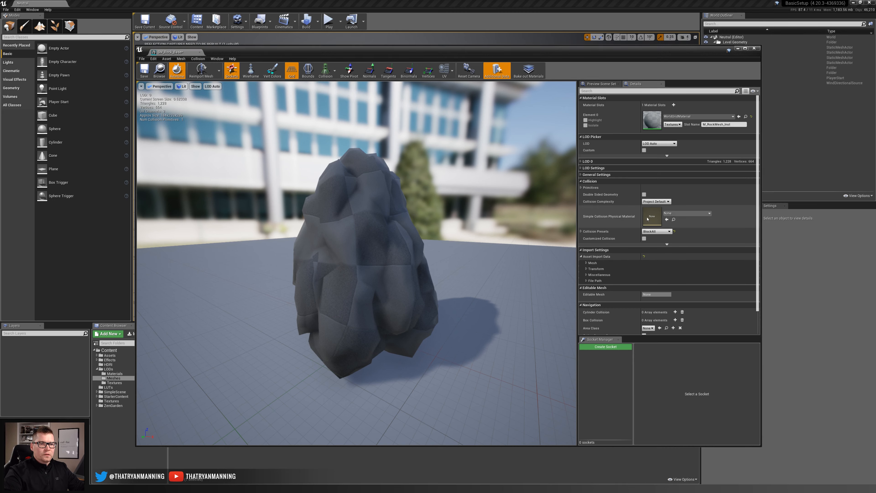
Review the Collision Complexity choices without changing them and display the rock's simple collision in the mesh preview.
click(668, 202)
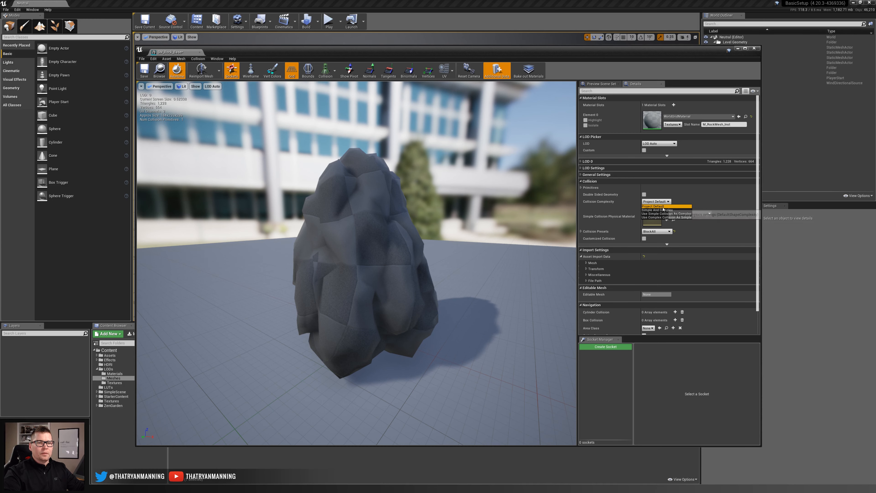
click(670, 200)
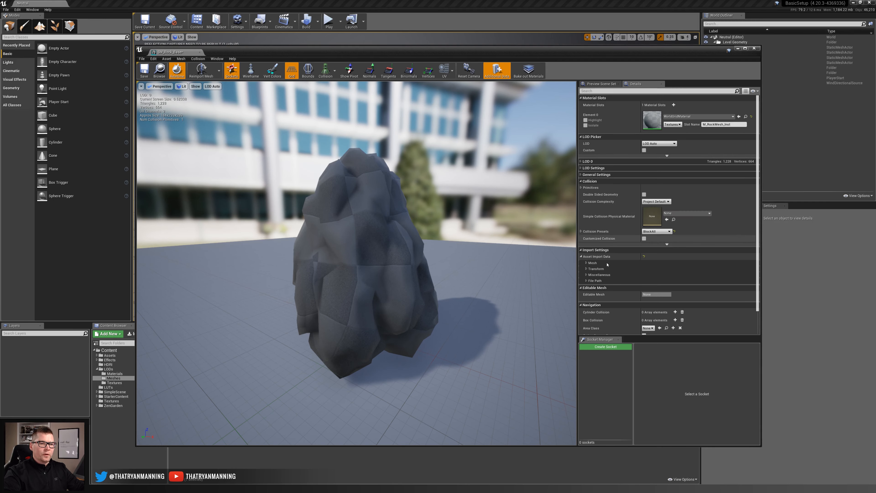
click(325, 70)
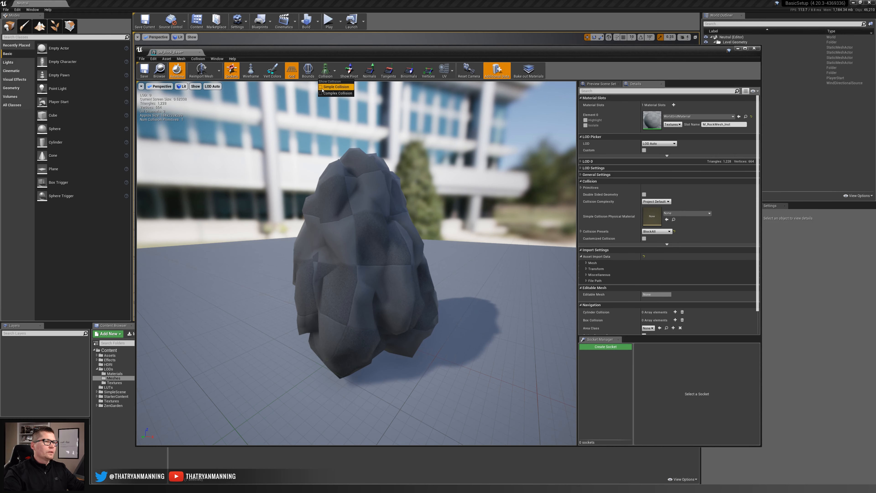
click(321, 87)
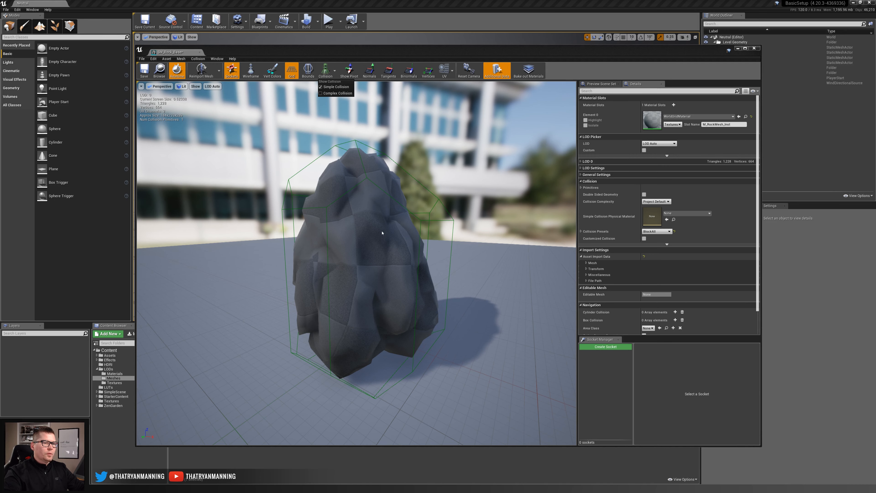
drag(382, 233, 416, 193)
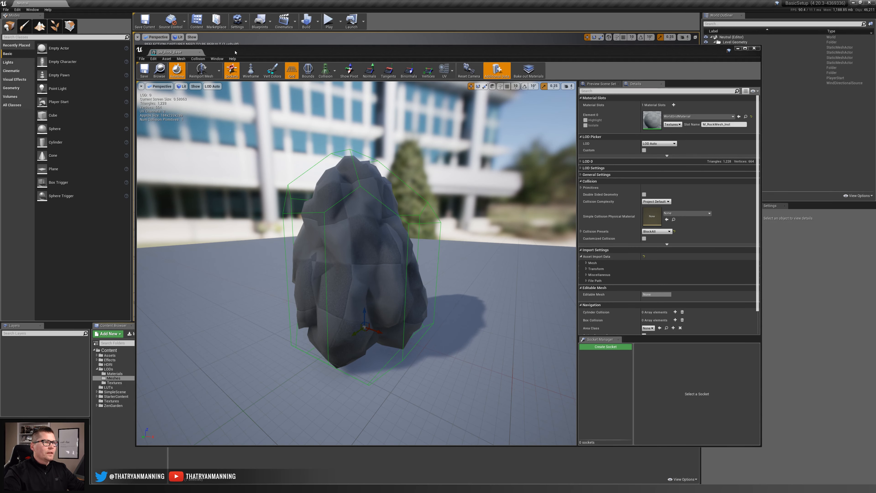
Move the mesh editor out of the way, place SM_Rock_Base on the level floor, frame it and deselect it.
drag(235, 53, 875, 59)
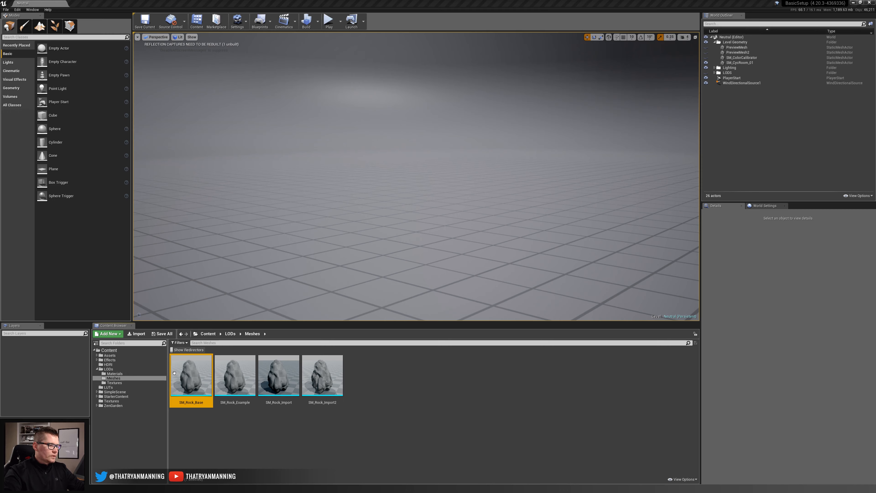
drag(191, 377, 352, 246)
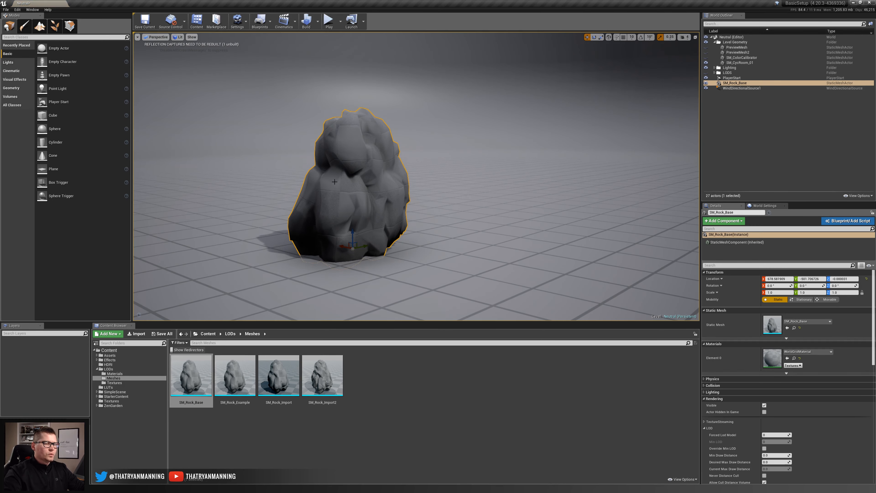
key(f)
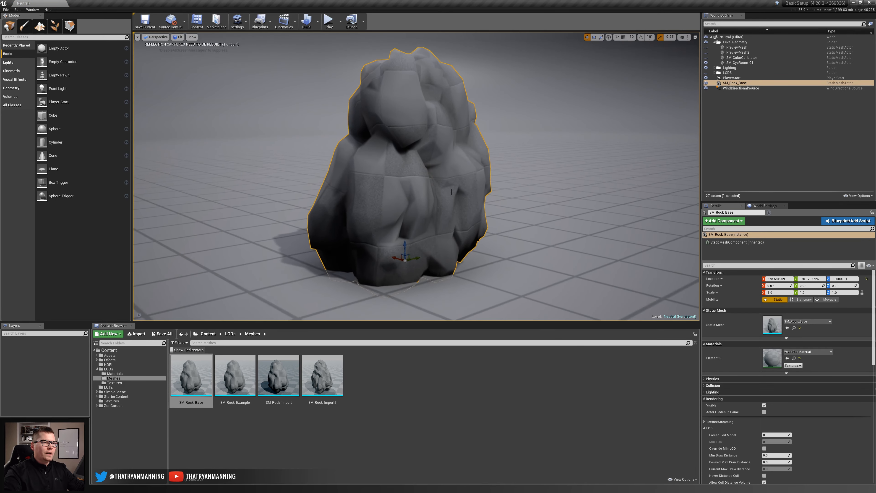
key(Escape)
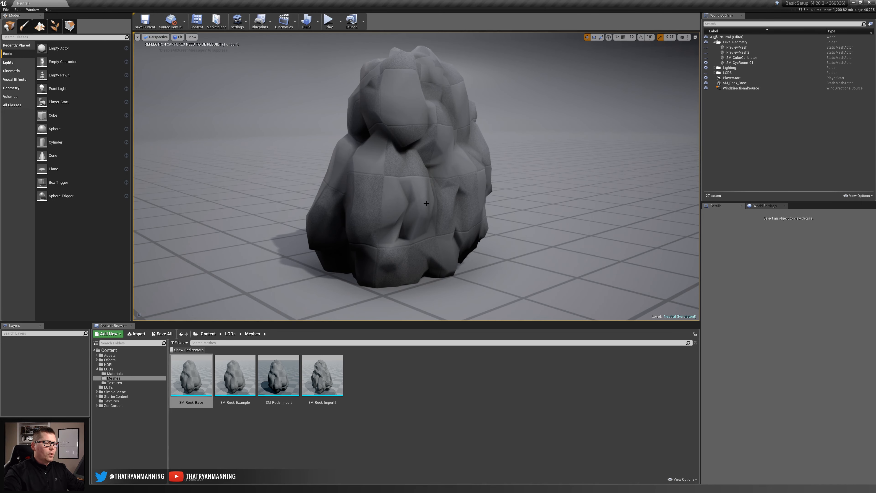
Switch the level viewport to the Player Collision view mode.
click(179, 37)
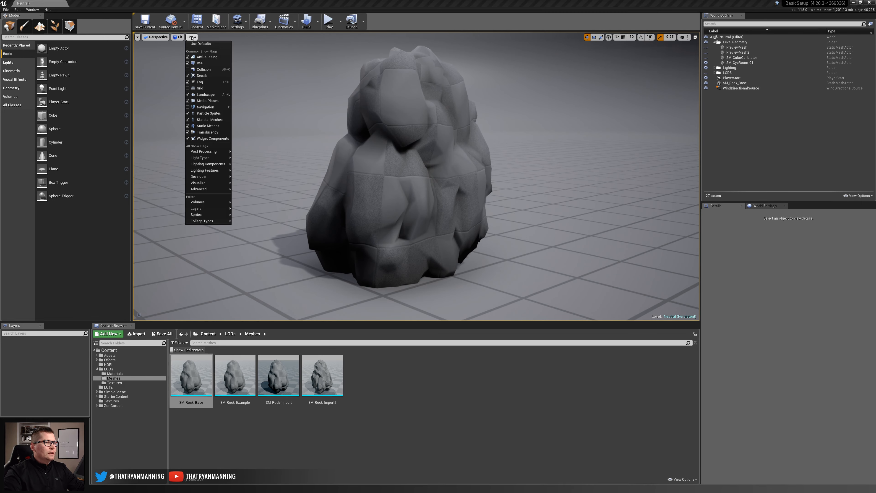
mouse_move(184, 100)
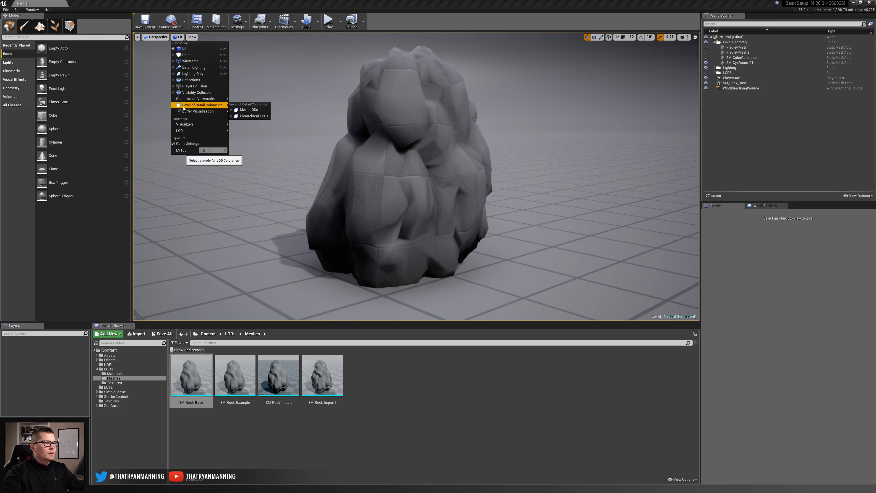
click(194, 86)
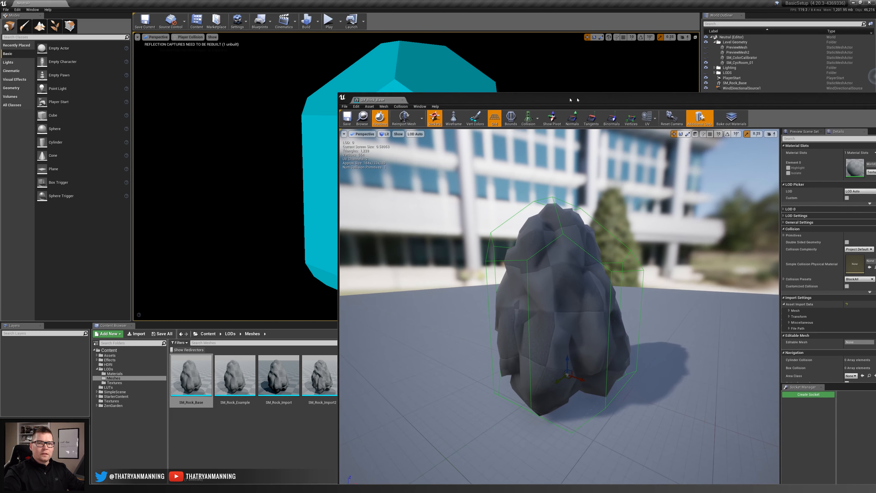
Place the mesh editor beside the level view and compare the rock's simple collision hull from several angles.
drag(347, 84, 511, 89)
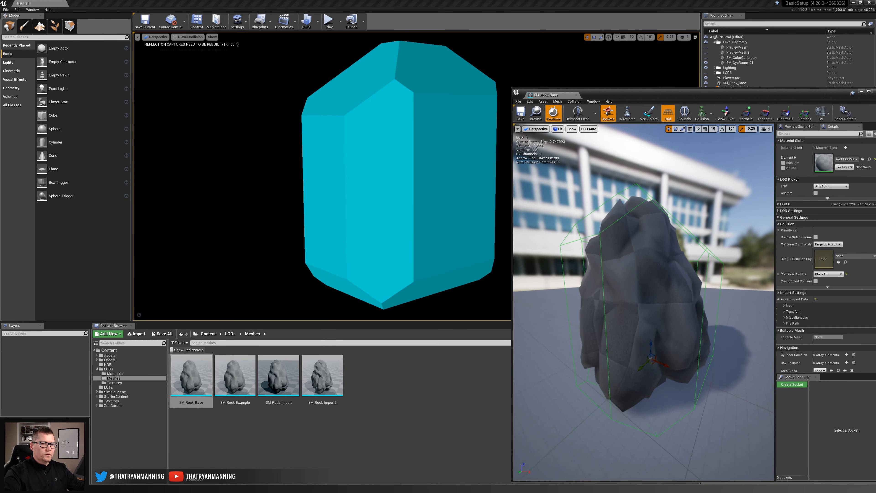
scroll(609, 230, down, 3)
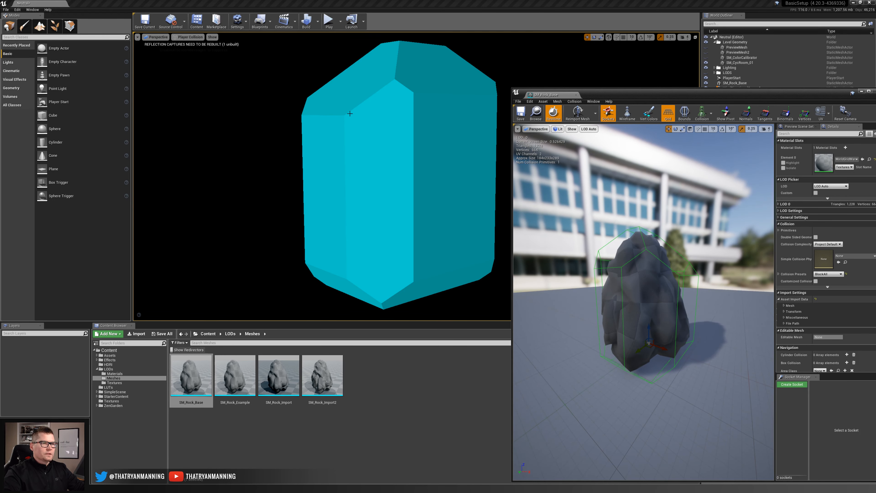
right_drag(609, 230, 623, 234)
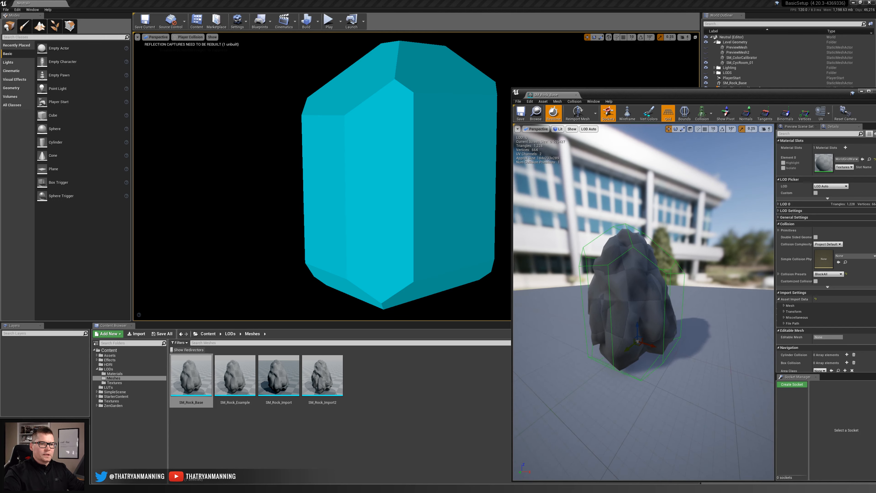
alt+drag(623, 233, 755, 234)
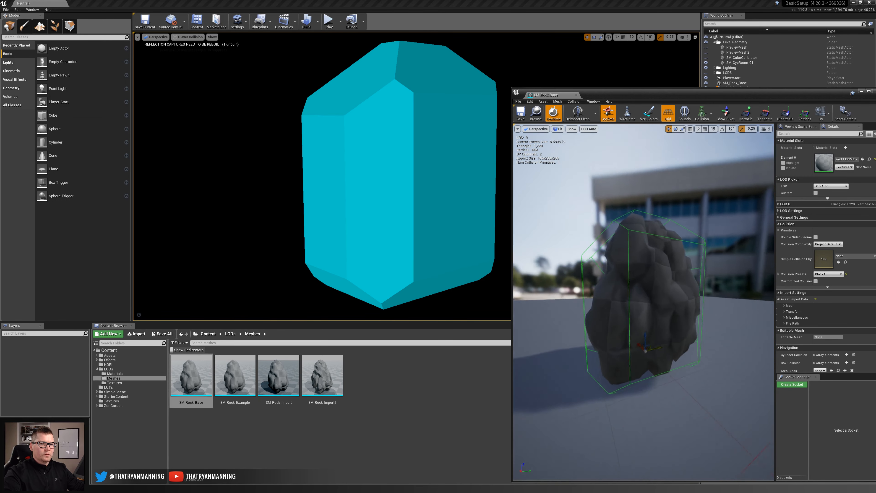
alt+drag(586, 235, 659, 241)
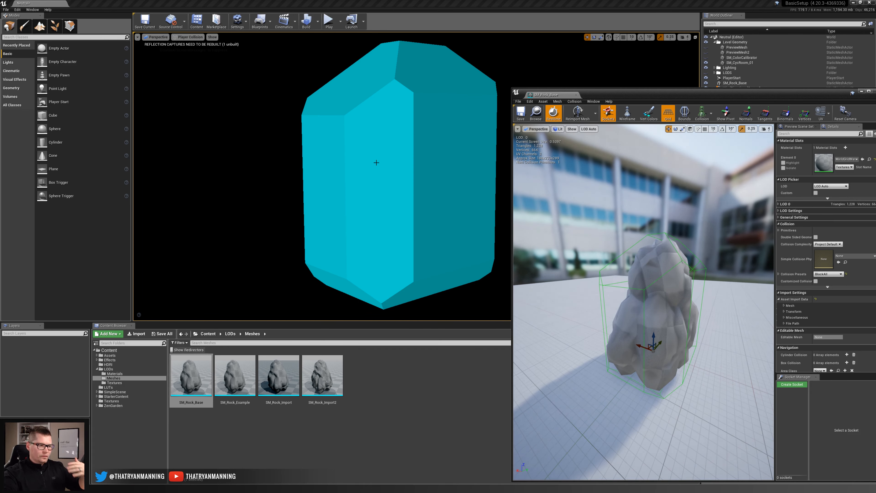
Return the level viewport to Lit mode and enlarge the SM_Rock_Base mesh editor window.
click(180, 39)
click(188, 51)
drag(652, 97, 602, 77)
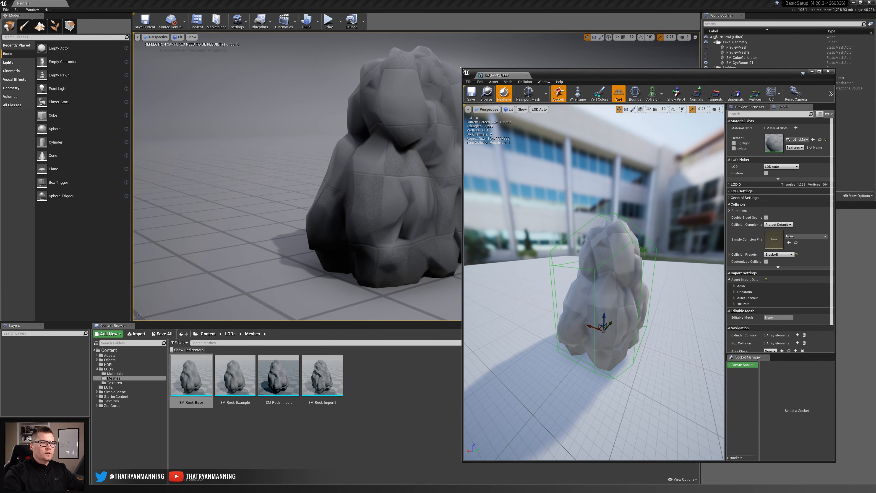
drag(462, 68, 247, 45)
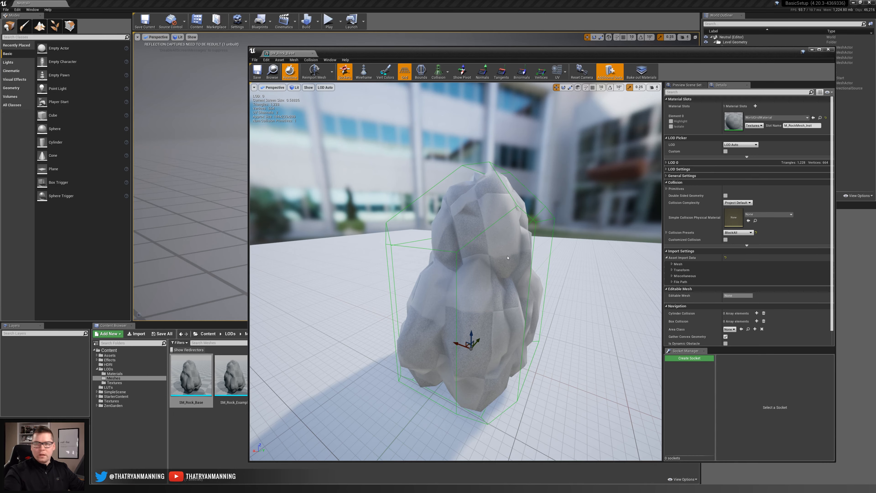
Examine how closely the simple collision hull fits the rock, from above and from the side.
alt+drag(489, 286, 486, 359)
alt+right_drag(488, 286, 463, 286)
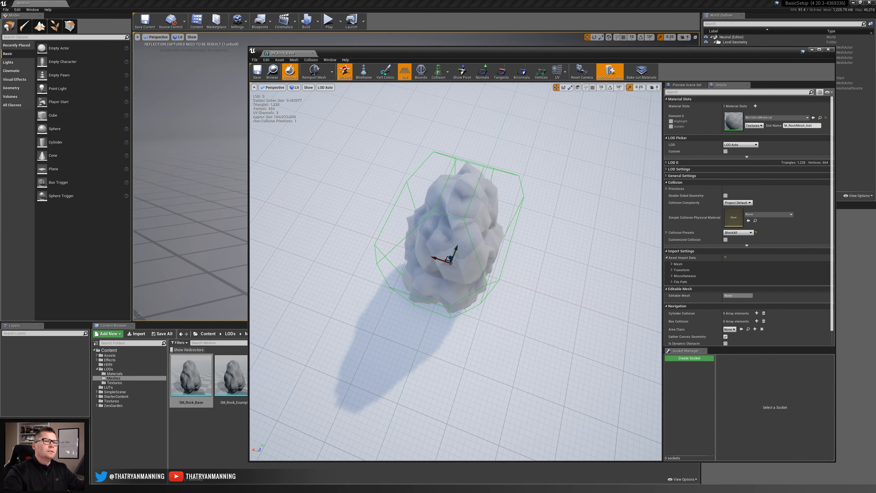
alt+drag(467, 261, 523, 329)
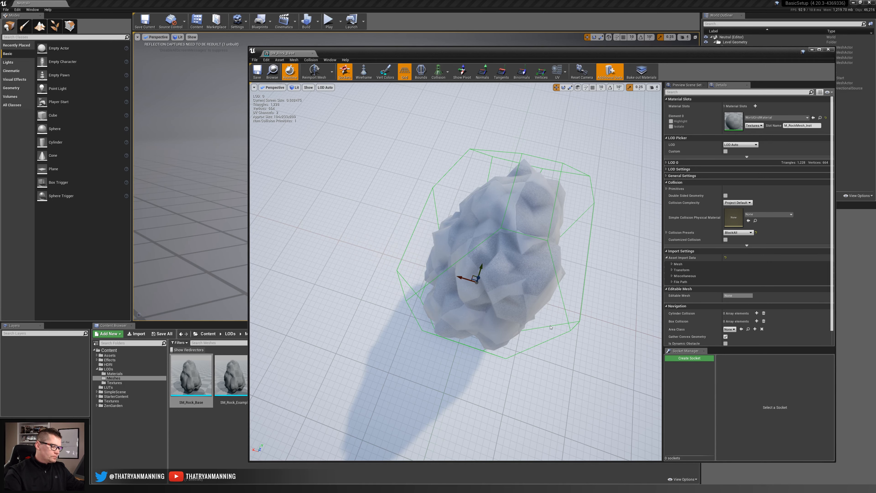
right_drag(544, 310, 541, 230)
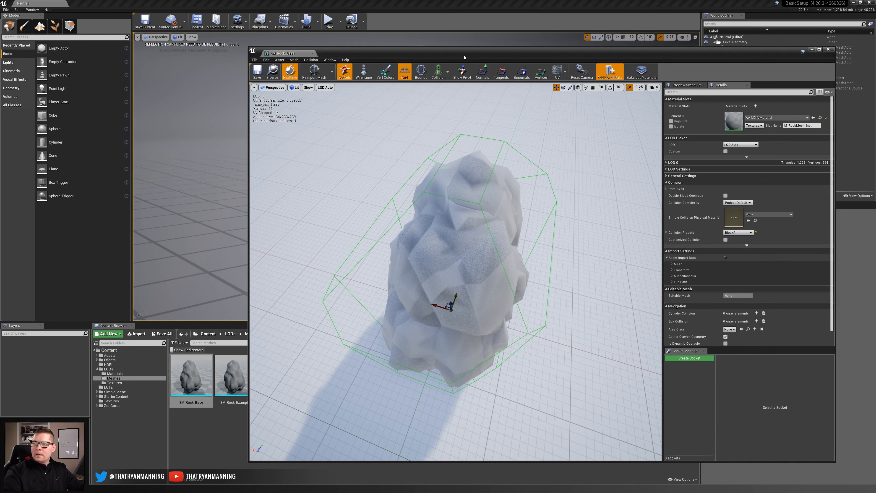
drag(465, 57, 460, 51)
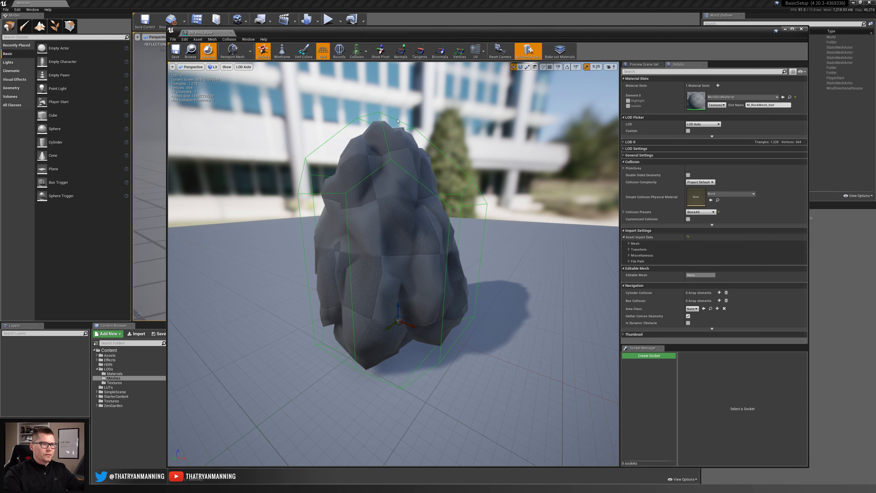
drag(380, 116, 380, 115)
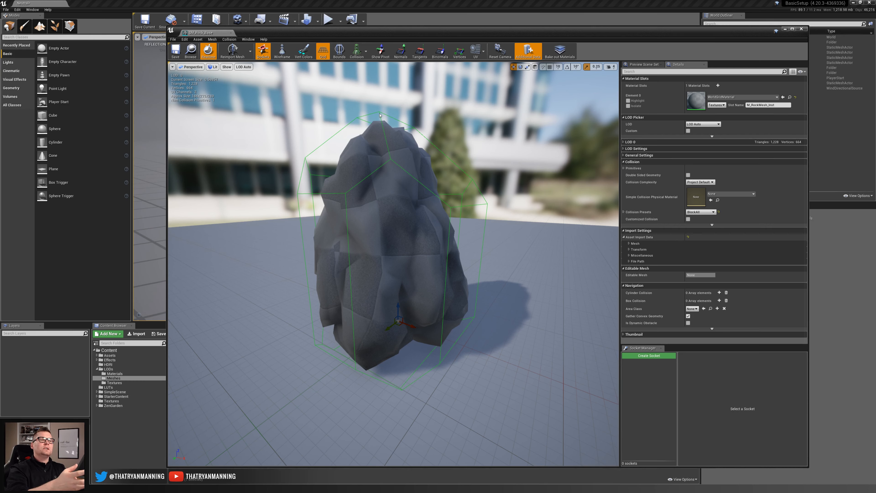
Keep the mesh preview in Perspective and deselect the rock's simple collision hull.
click(190, 66)
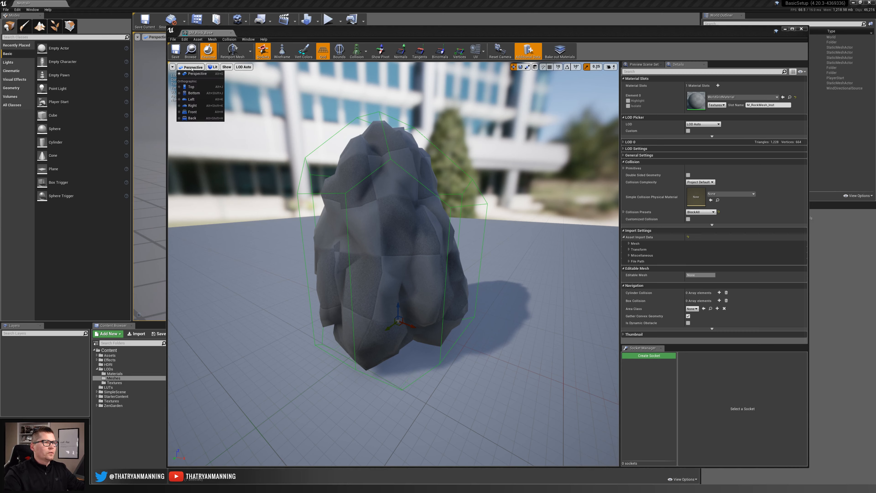
click(189, 67)
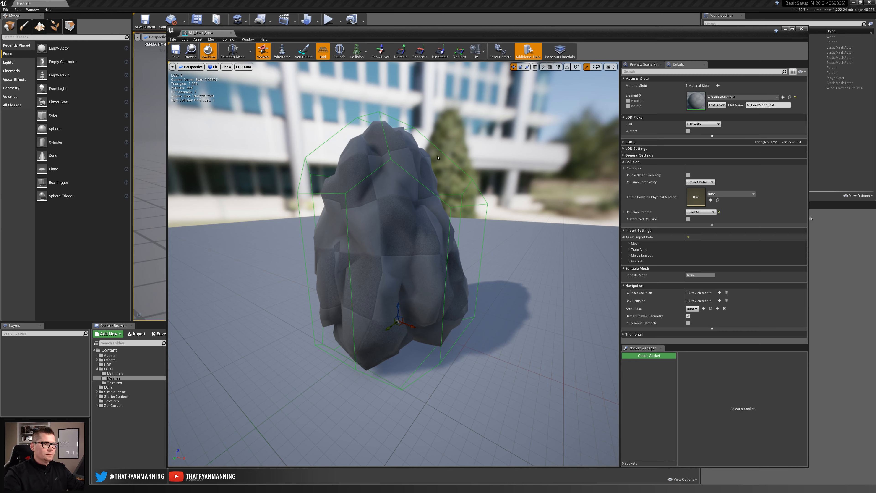
click(405, 160)
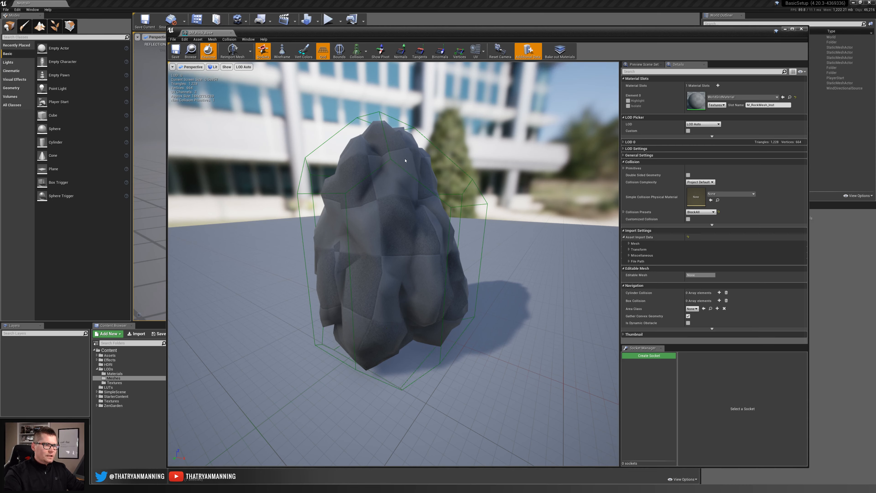
Remove the rock mesh's existing auto-generated simple collision.
click(400, 183)
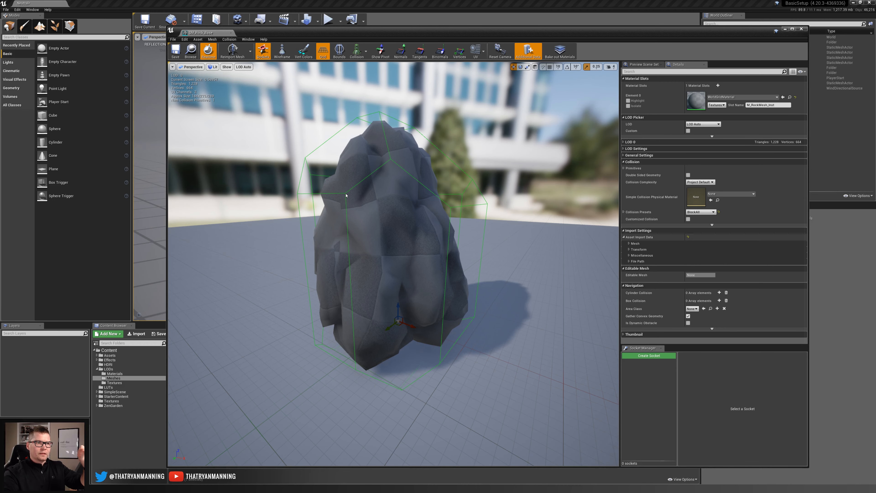
click(478, 202)
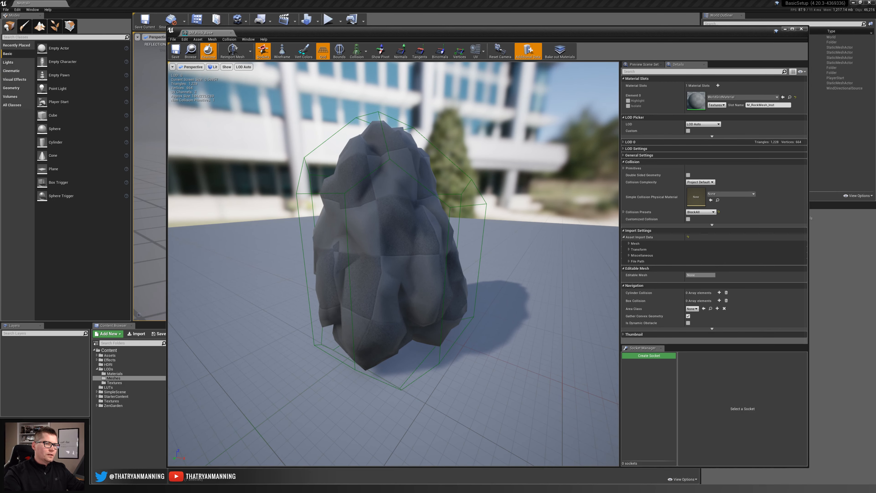
drag(478, 203, 475, 196)
click(468, 195)
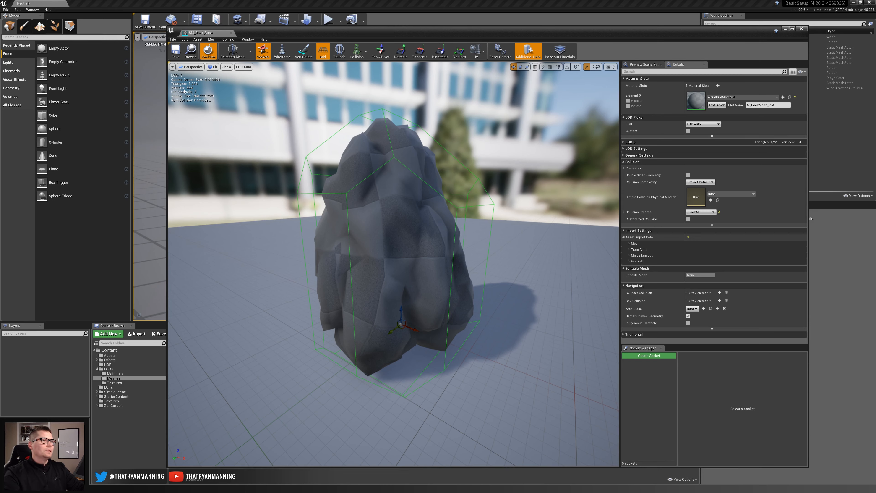
click(233, 40)
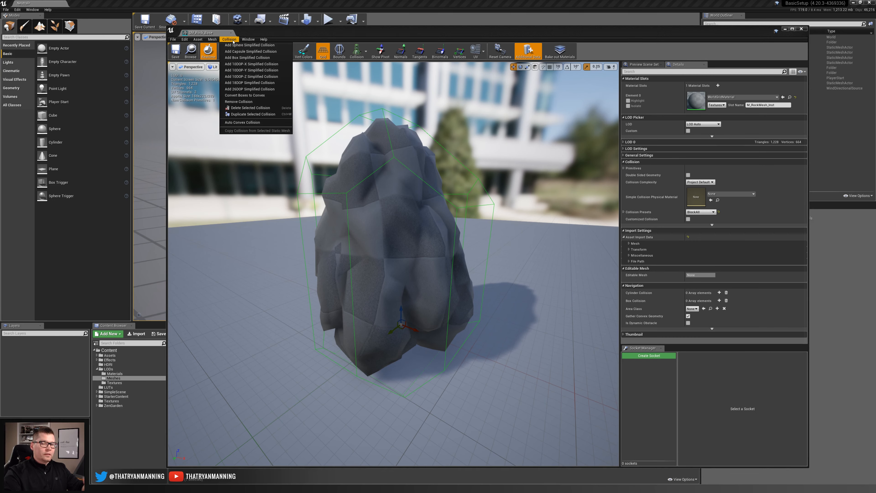
click(241, 101)
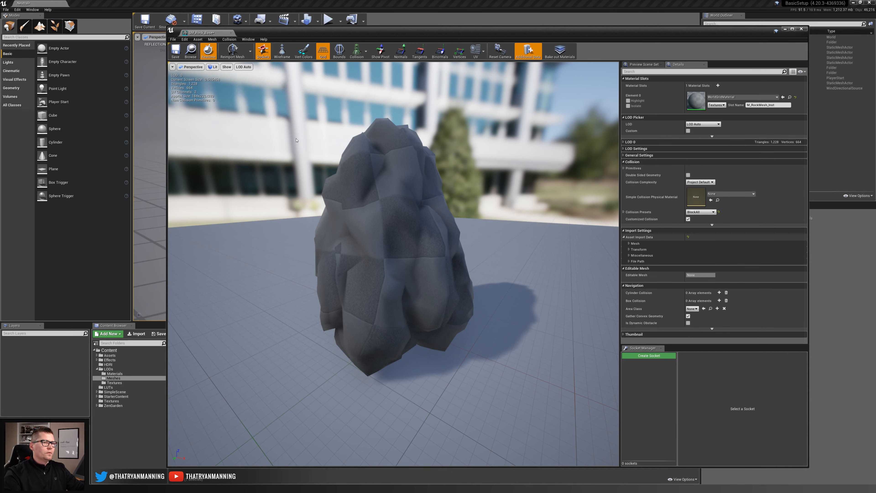
Try a sphere simplified collision around the rock, compare its fit, and delete it.
alt+drag(362, 232, 382, 231)
mouse_move(362, 231)
alt+right_down()
mouse_move(389, 232)
mouse_move(389, 243)
mouse_move(368, 243)
mouse_move(362, 231)
alt+right_up()
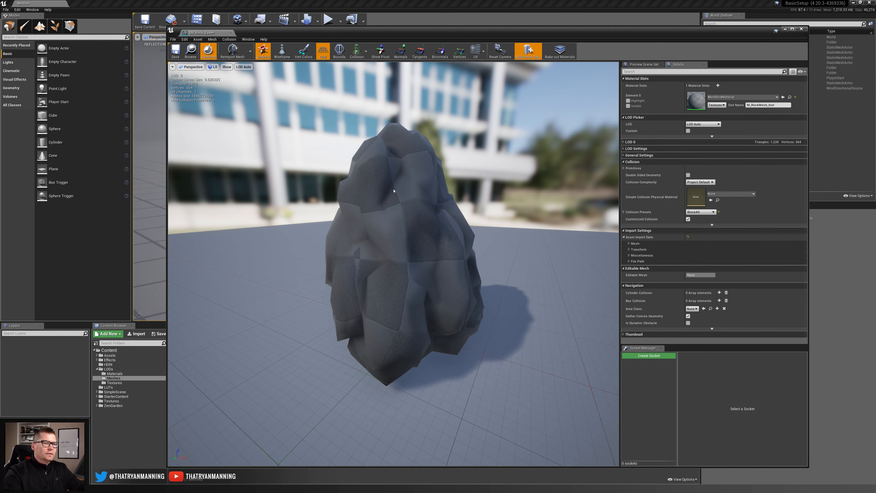
click(229, 39)
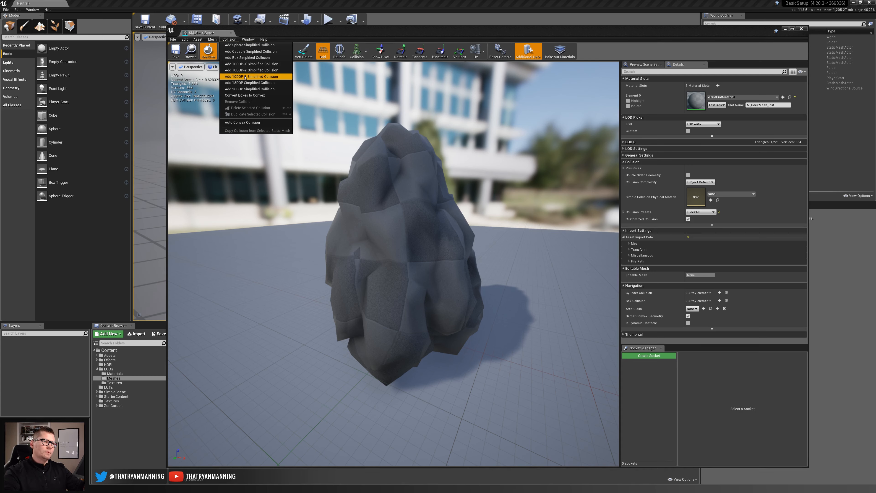
click(238, 45)
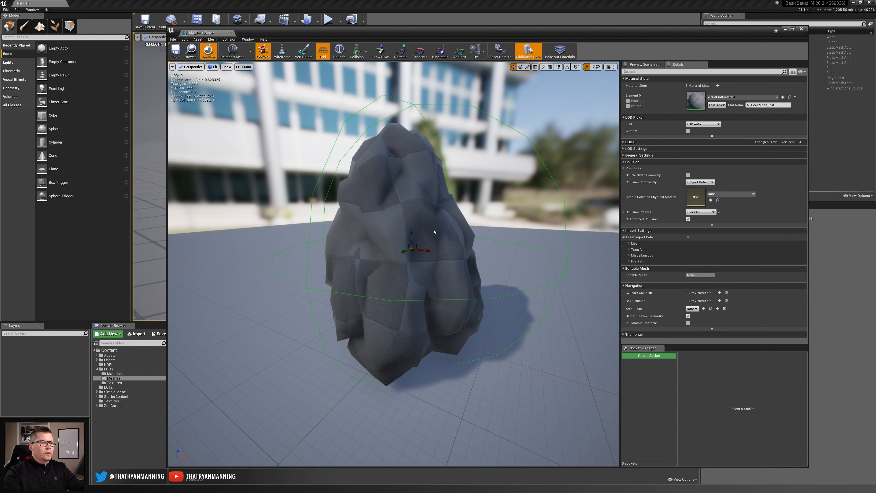
drag(435, 231, 444, 207)
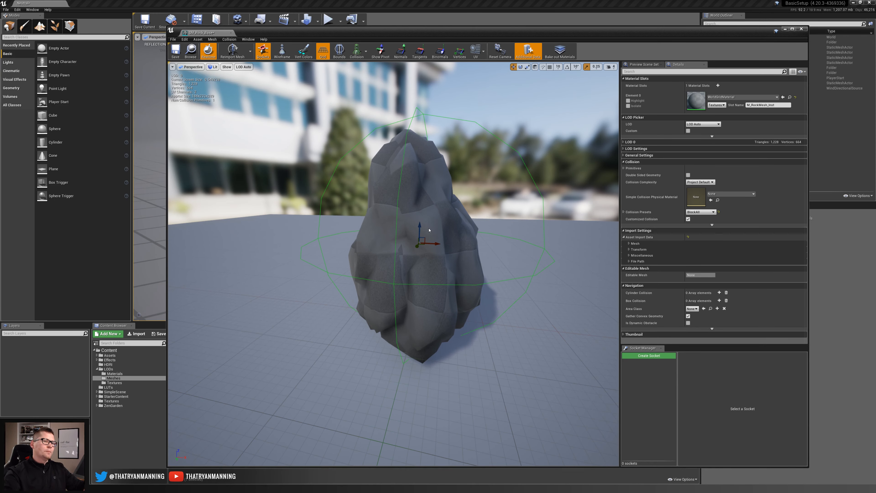
alt+drag(430, 227, 377, 226)
key(Delete)
Try a capsule and a box simplified collision around the rock one after the other, deleting each.
click(229, 39)
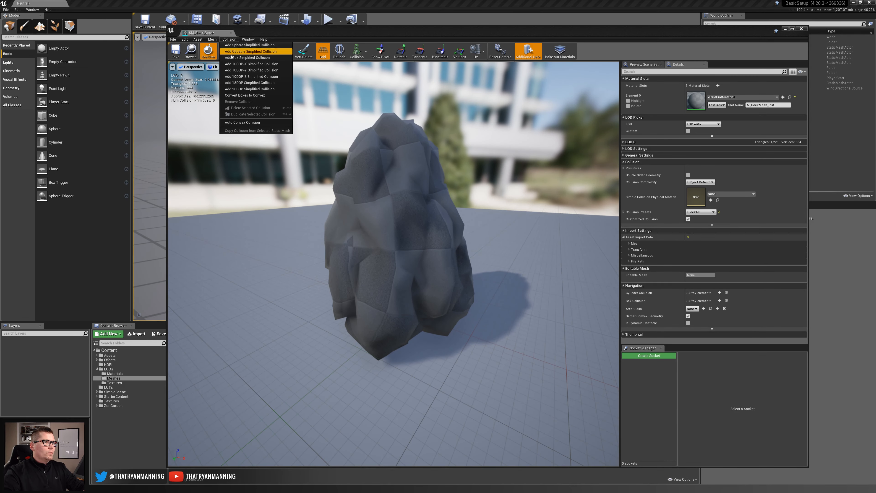
click(234, 52)
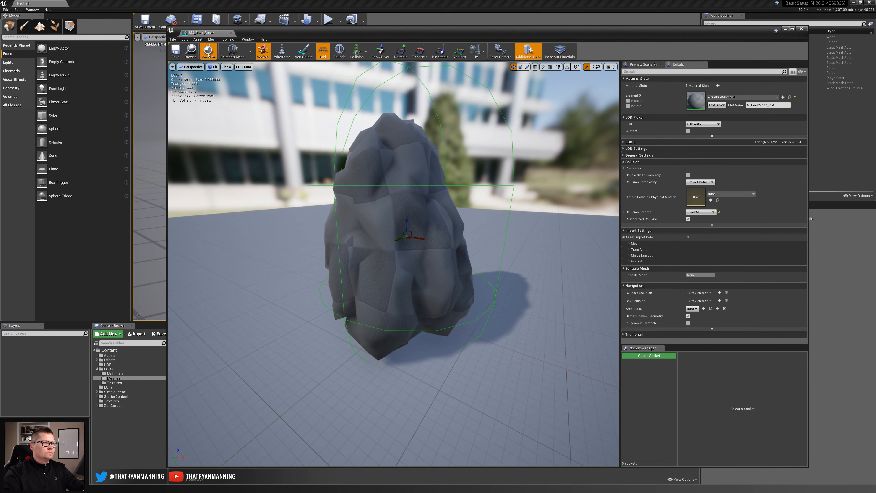
click(229, 39)
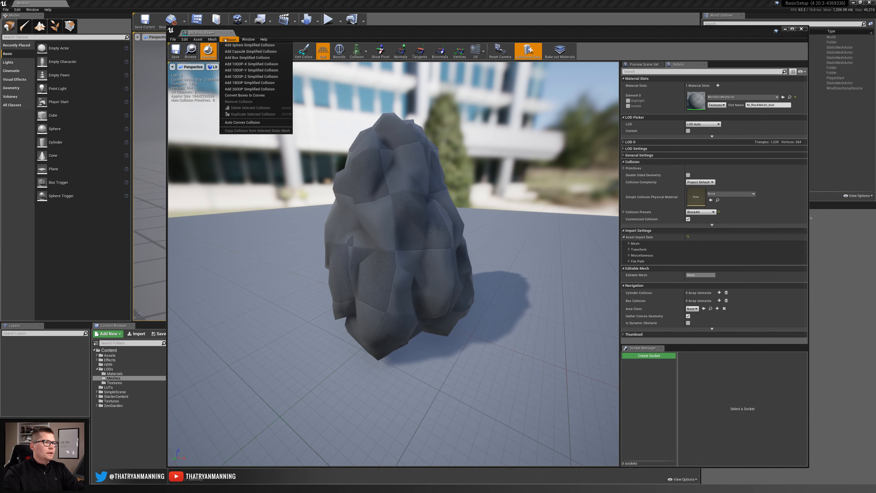
click(241, 59)
scroll(424, 204, down, 2)
mouse_move(425, 204)
right_down()
mouse_move(407, 187)
mouse_move(426, 199)
right_up()
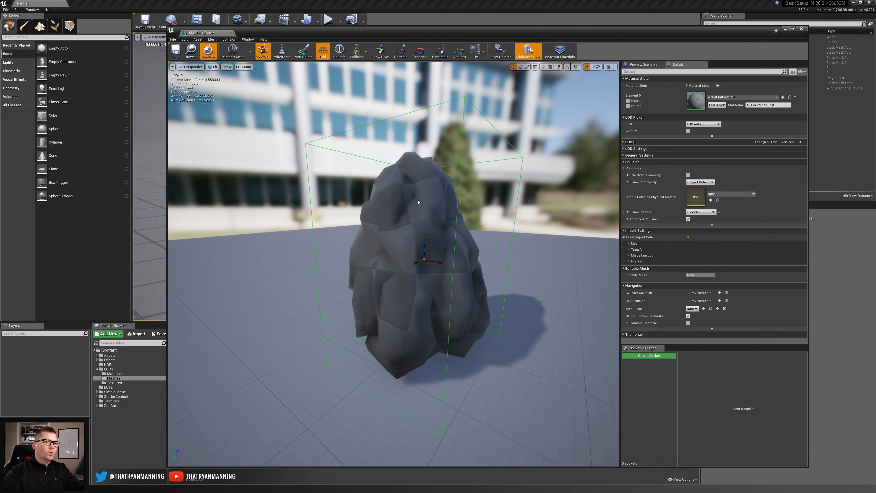
key(Delete)
Add a capsule simplified collision around the rock and check its fit from several sides.
click(229, 39)
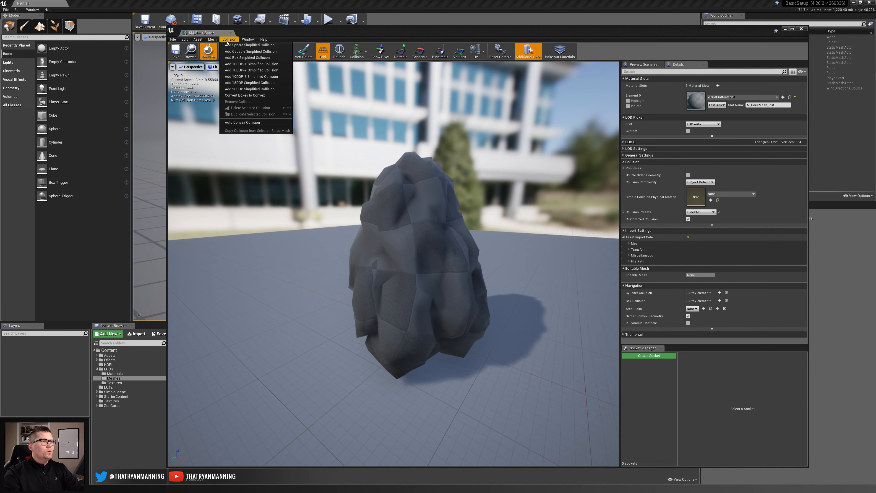
mouse_move(245, 39)
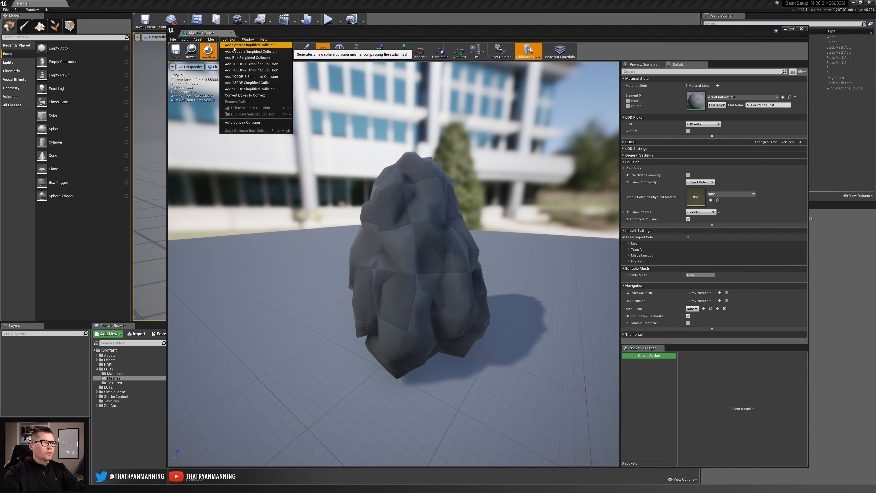
click(239, 58)
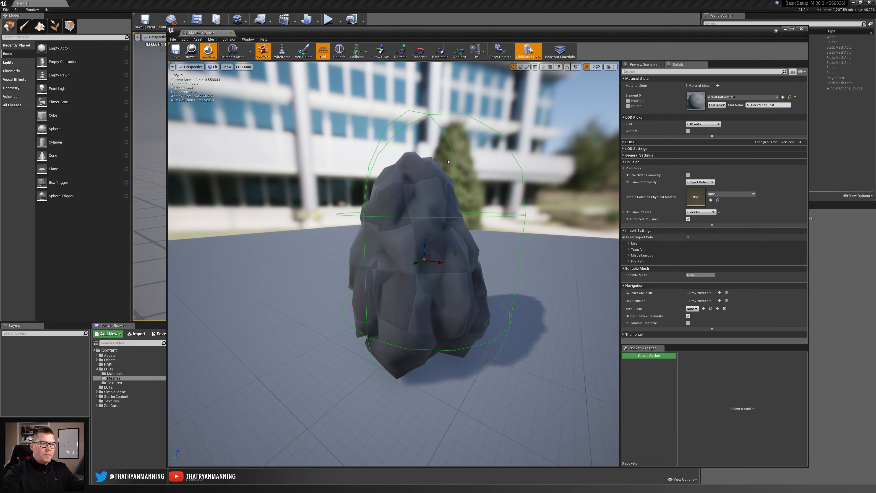
drag(446, 165, 423, 134)
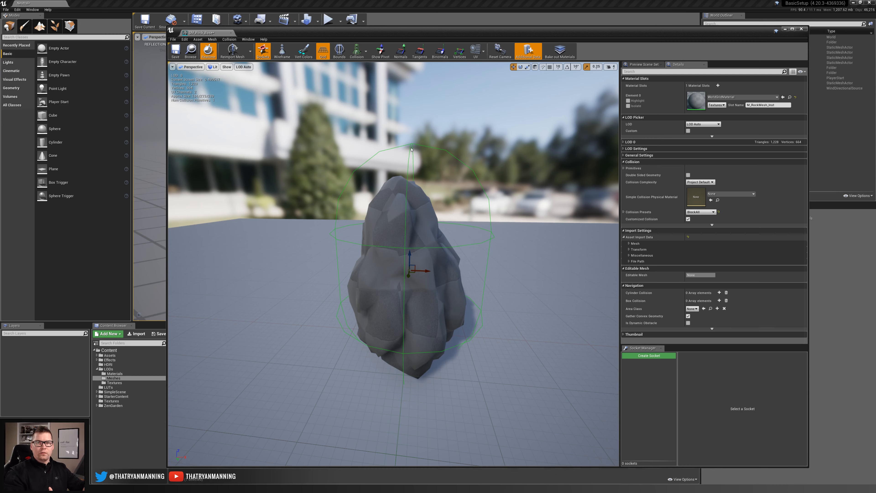
click(229, 39)
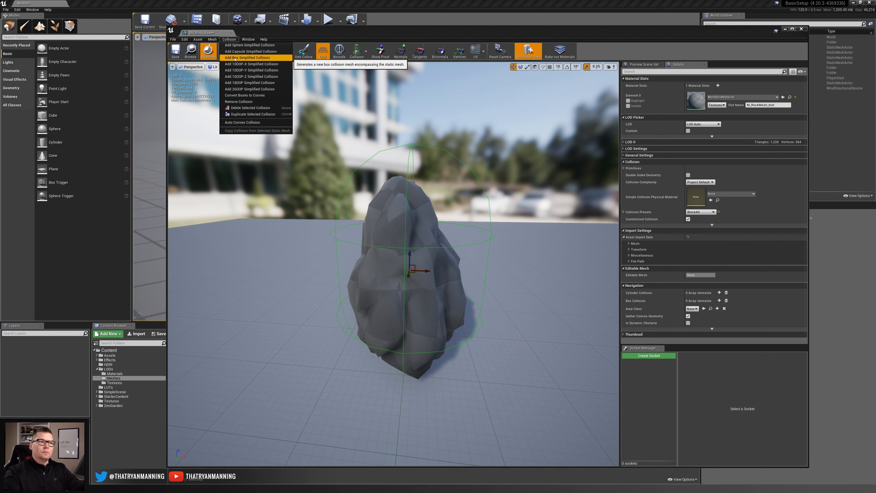
click(212, 39)
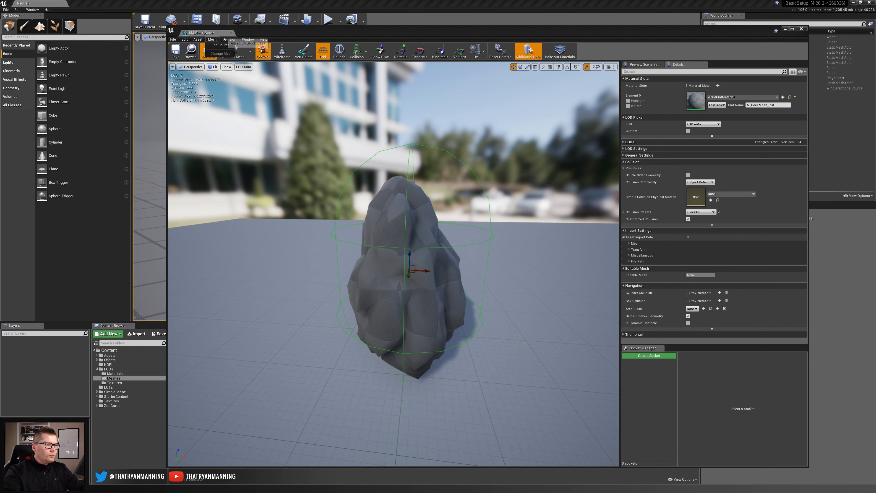
right_drag(393, 241, 387, 259)
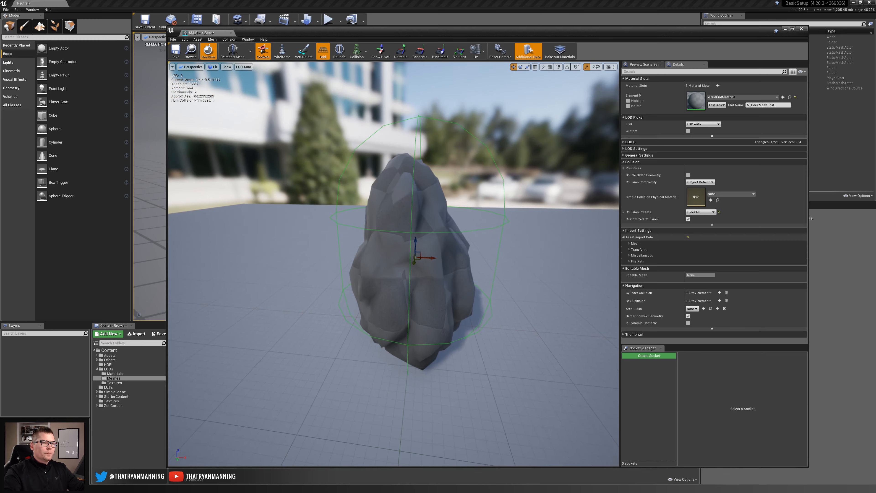
right_drag(475, 95, 407, 90)
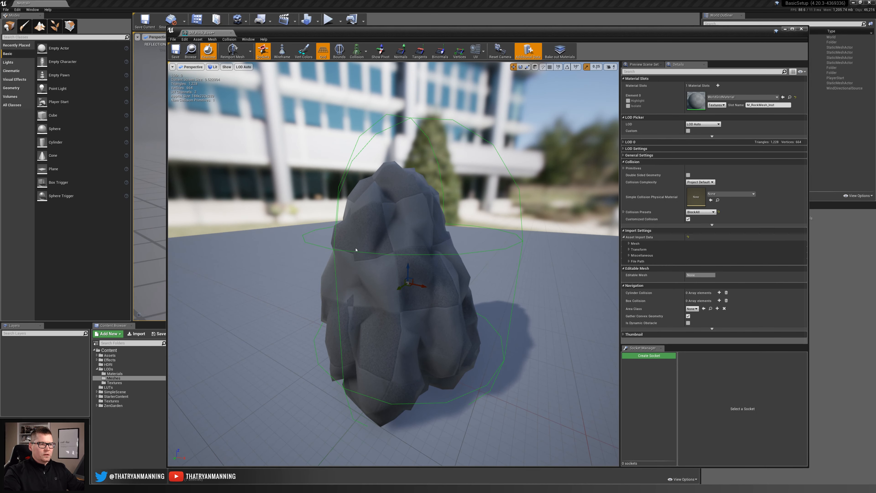
right_drag(395, 245, 390, 235)
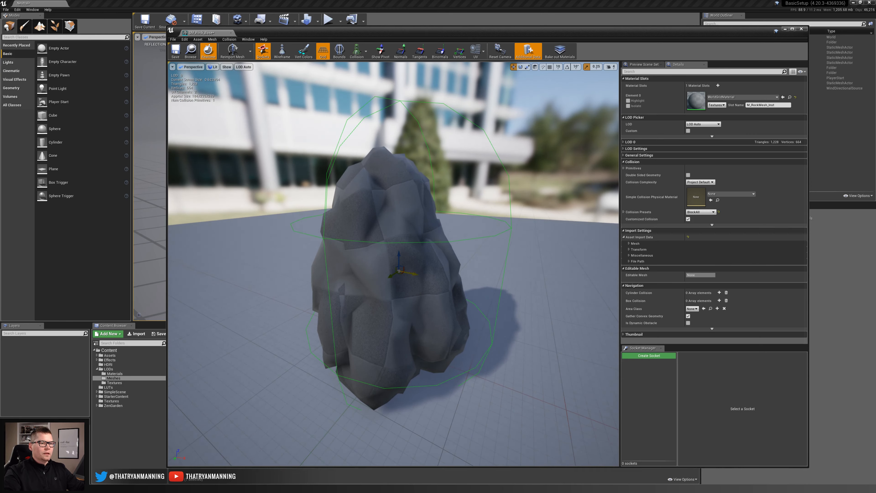
Undo the capsule's last move and scale it uniformly to the rock's size with scale snapping turned off.
key(ctrl+z)
key(ctrl+z)
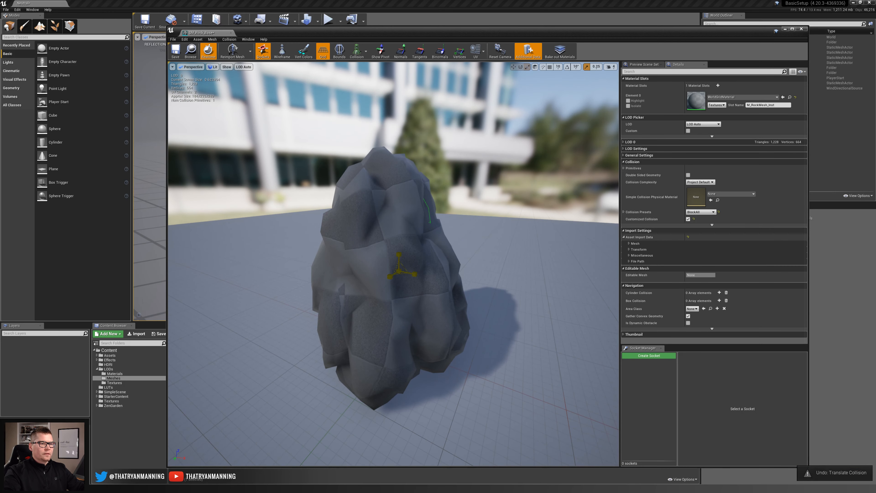
drag(399, 271, 448, 249)
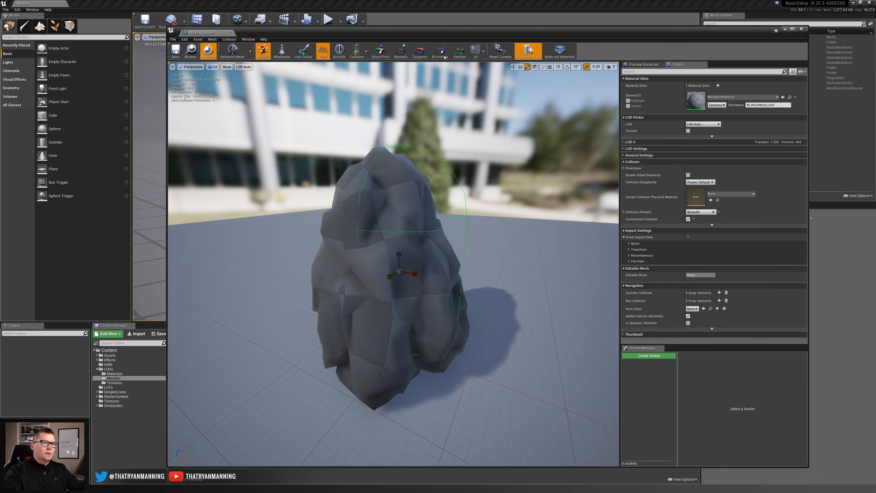
click(586, 67)
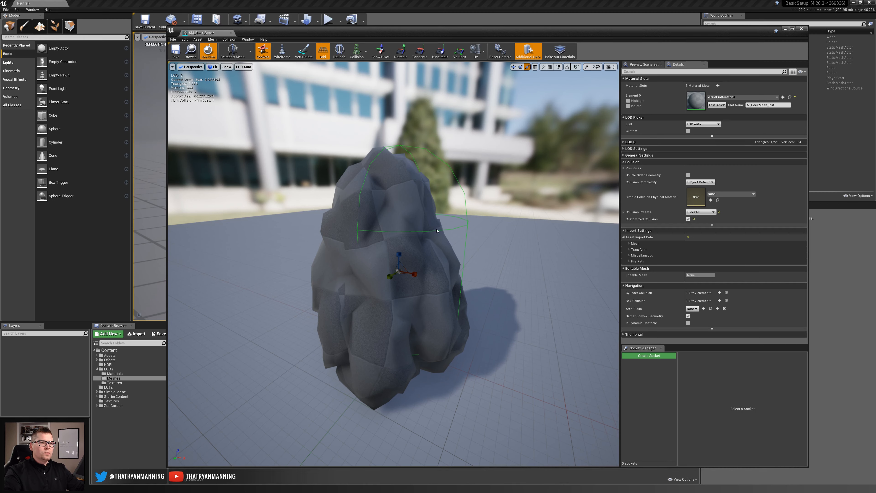
drag(400, 269, 425, 251)
right_drag(399, 269, 435, 268)
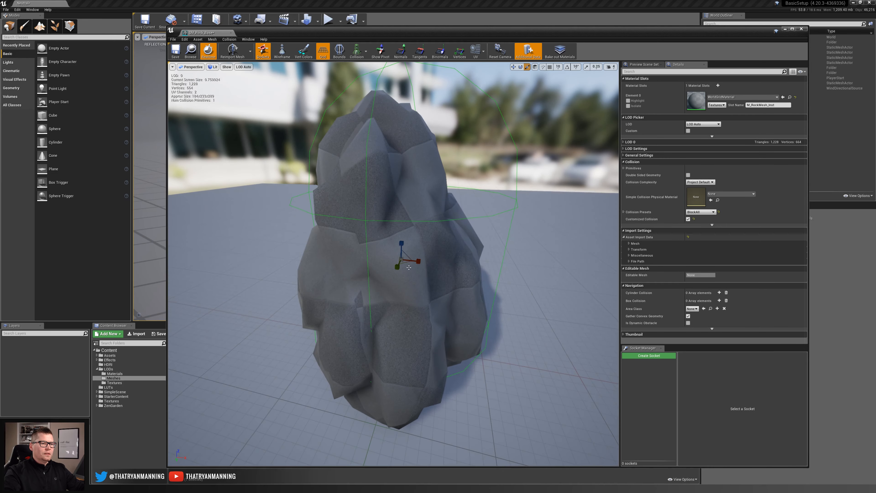
Move and rescale the capsule collision so it is centred around the rock's outline in the Top view.
key(w)
drag(397, 266, 391, 271)
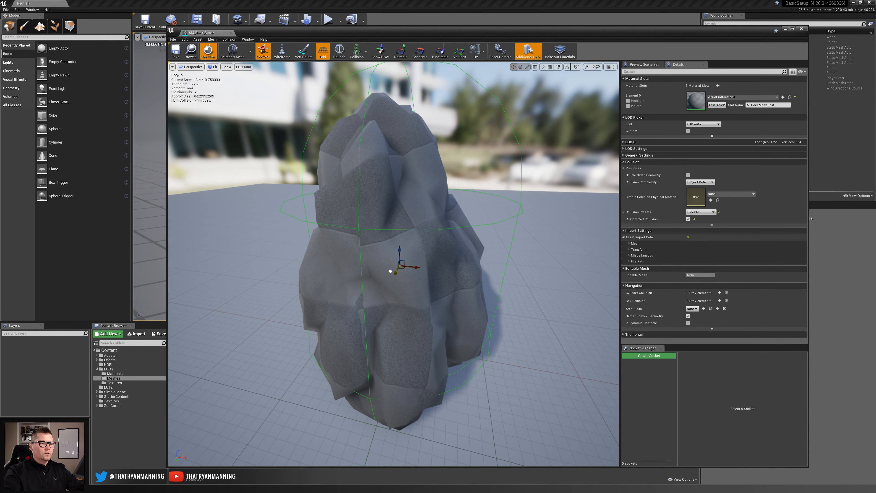
click(188, 67)
click(193, 92)
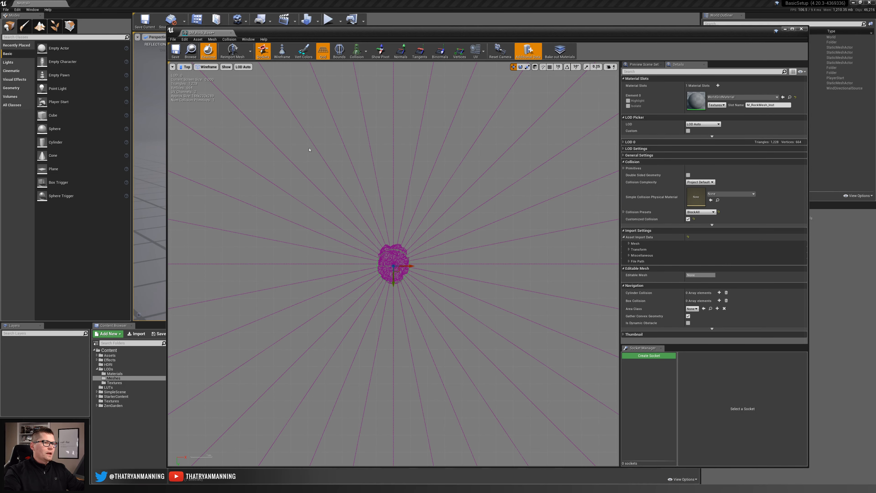
scroll(409, 261, up, 2)
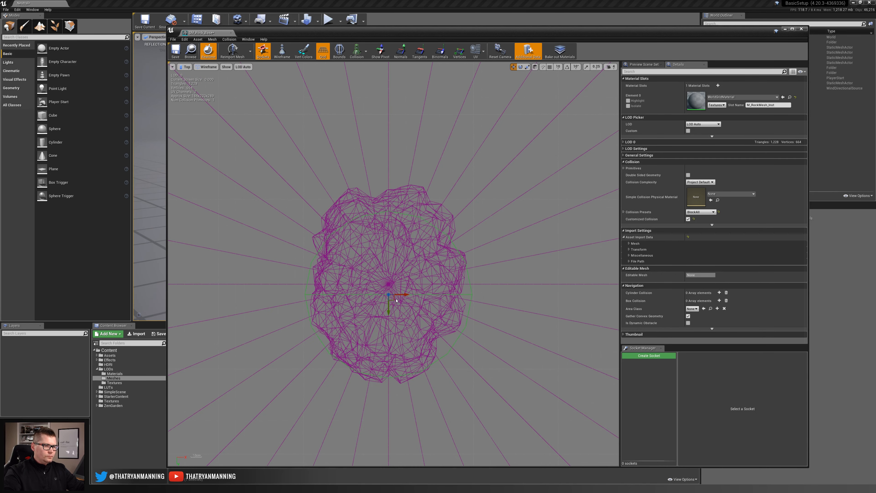
key(r)
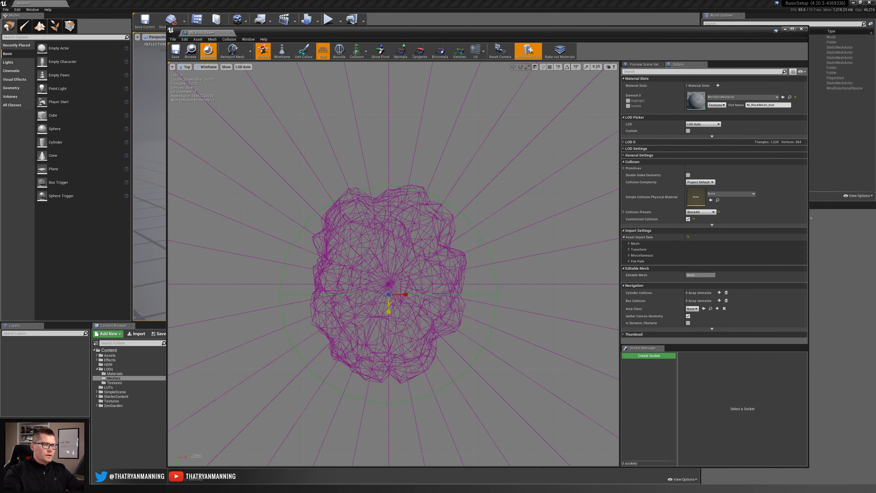
mouse_move(392, 300)
mouse_down()
mouse_move(391, 307)
mouse_move(390, 287)
mouse_up()
Back in Perspective, shorten the capsule collision and place a copy of it higher, over the rock's upper half.
click(185, 67)
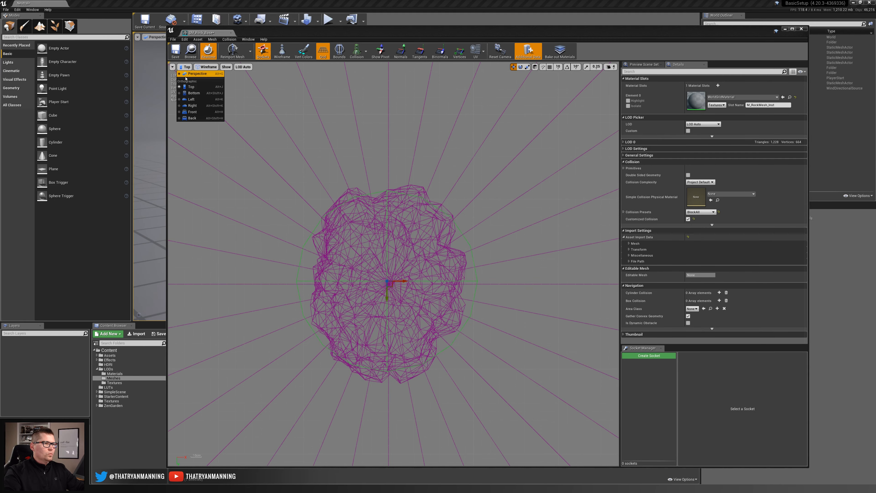
click(189, 78)
mouse_move(454, 183)
right_down()
mouse_move(441, 174)
mouse_move(441, 186)
mouse_move(457, 182)
right_up()
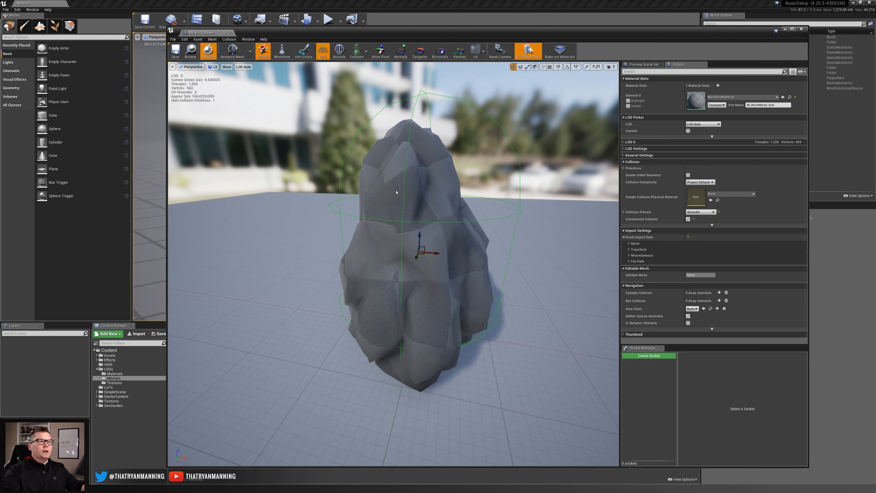
key(r)
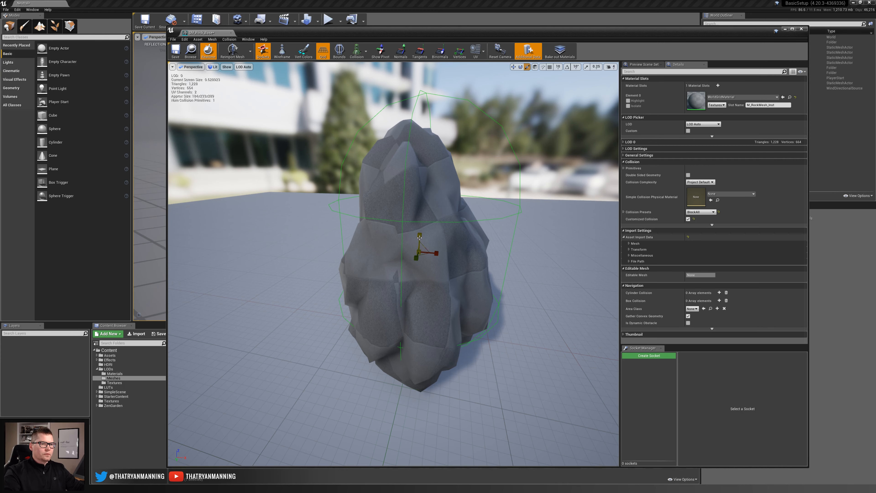
drag(420, 237, 411, 188)
key(w)
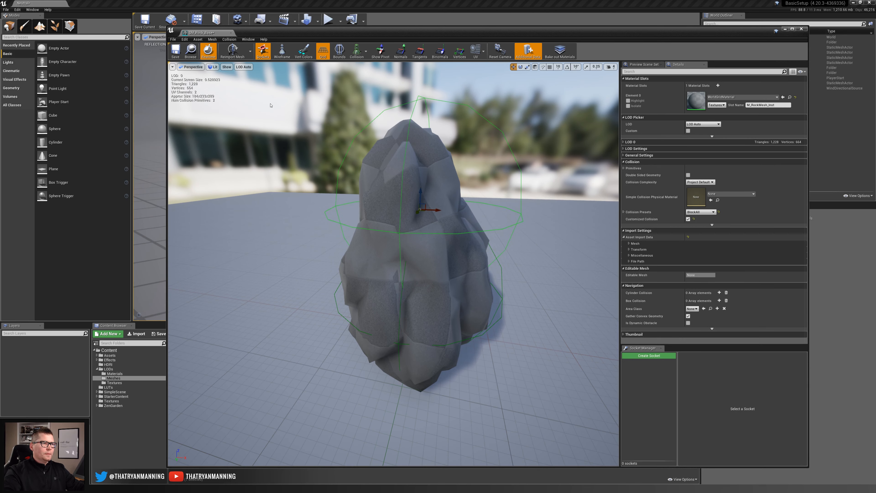
click(185, 39)
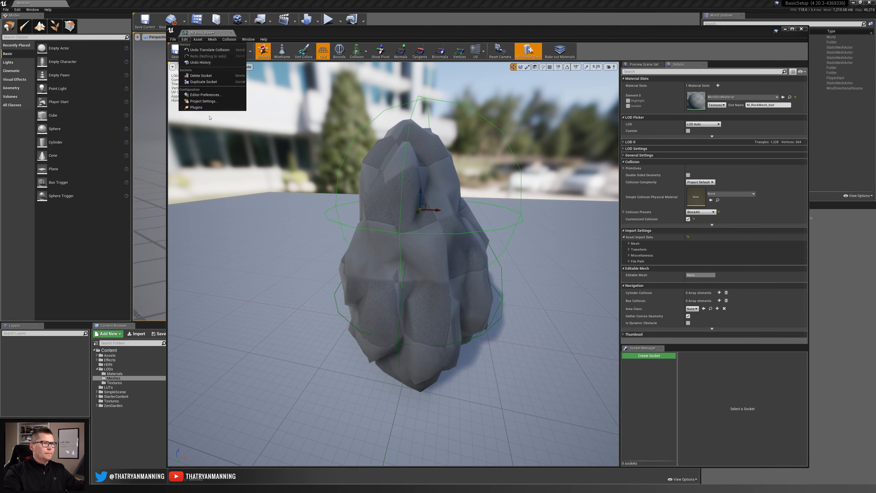
Scale down the upper capsule collision so it fits more closely around the rock's upper half.
right_drag(396, 136, 348, 135)
right_drag(415, 197, 431, 197)
key(r)
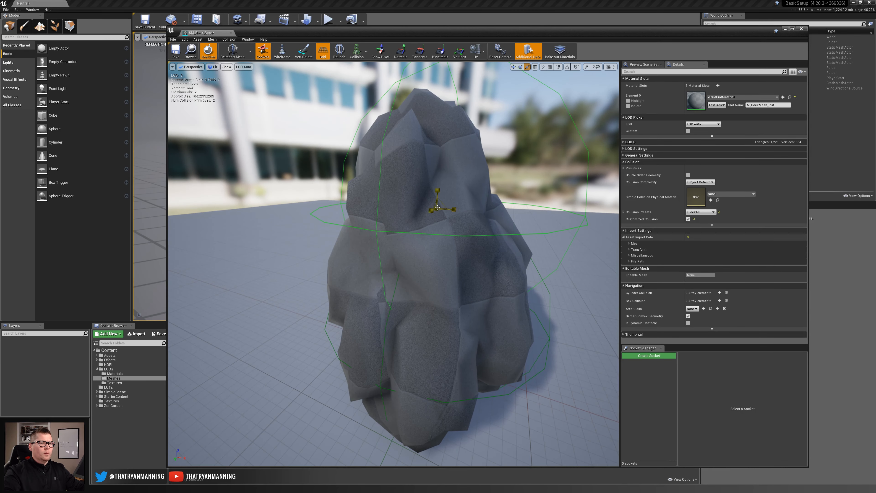
mouse_move(438, 207)
mouse_down()
mouse_move(425, 218)
mouse_move(431, 207)
mouse_up()
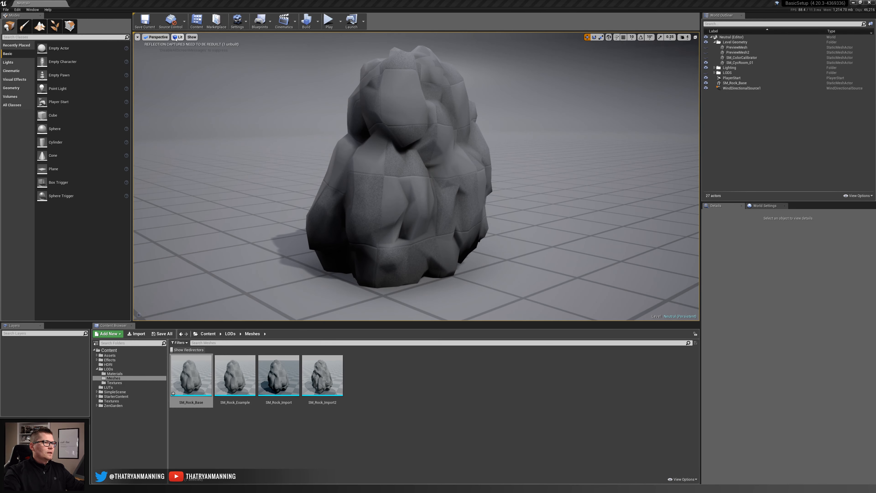
View the level's rock in Visibility Collision and Player Collision modes, and nudge the upper capsule sideways with the mesh editor placed alongside.
click(178, 37)
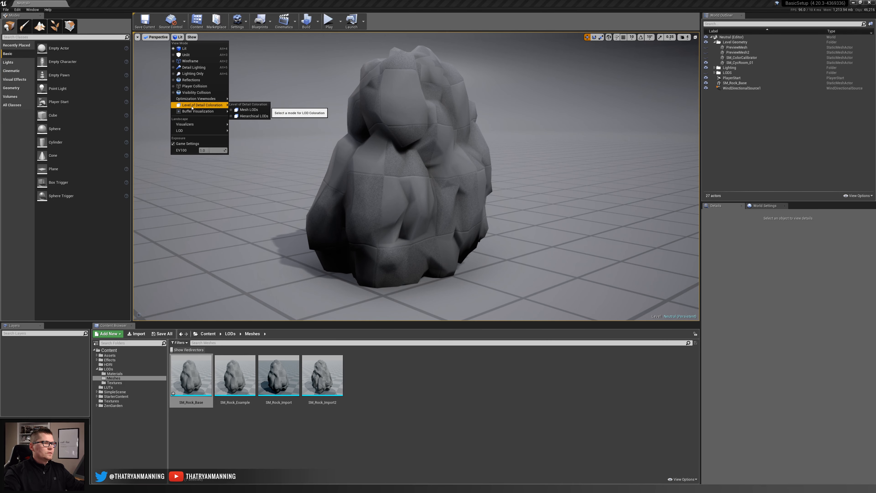
click(192, 93)
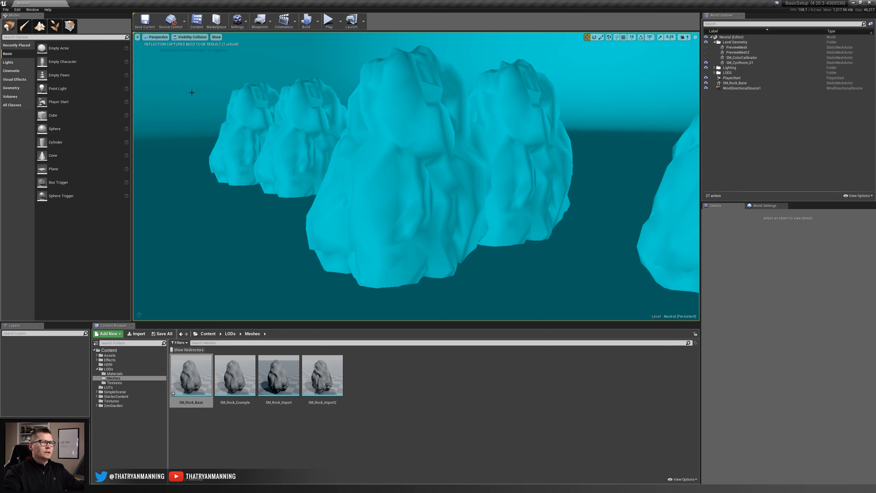
click(177, 38)
click(185, 90)
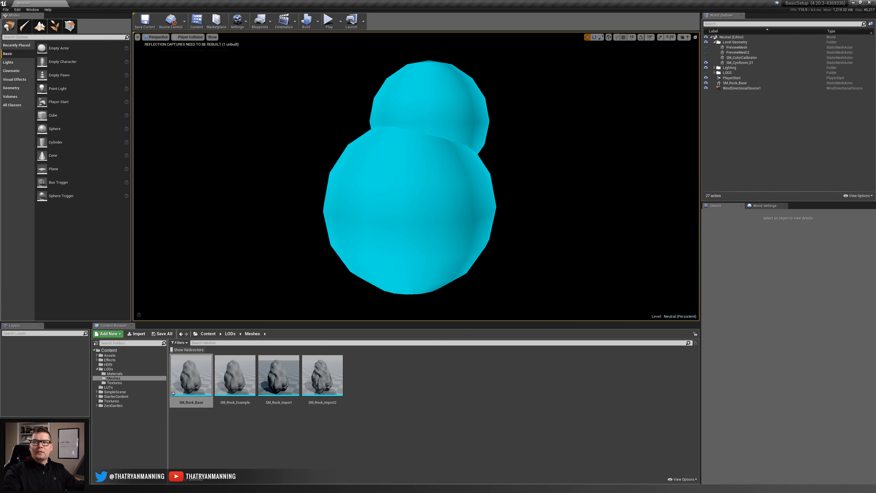
drag(875, 72, 685, 46)
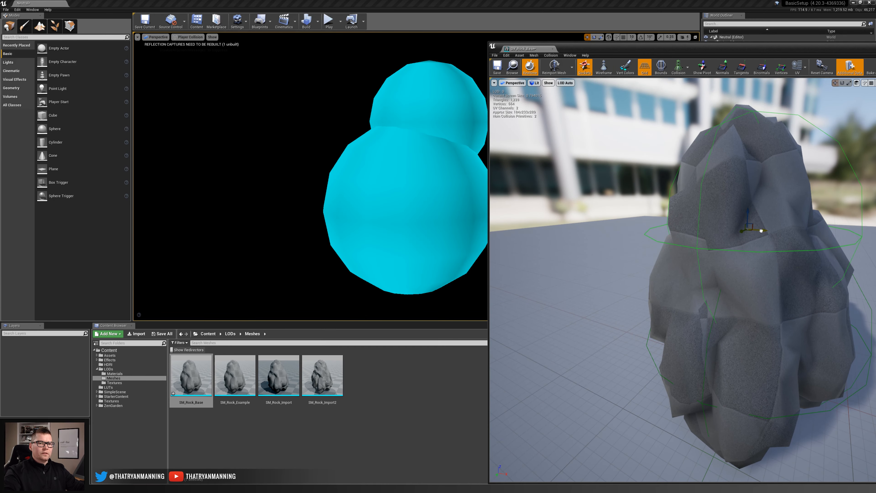
mouse_move(761, 230)
mouse_down()
mouse_move(789, 222)
mouse_move(756, 229)
mouse_up()
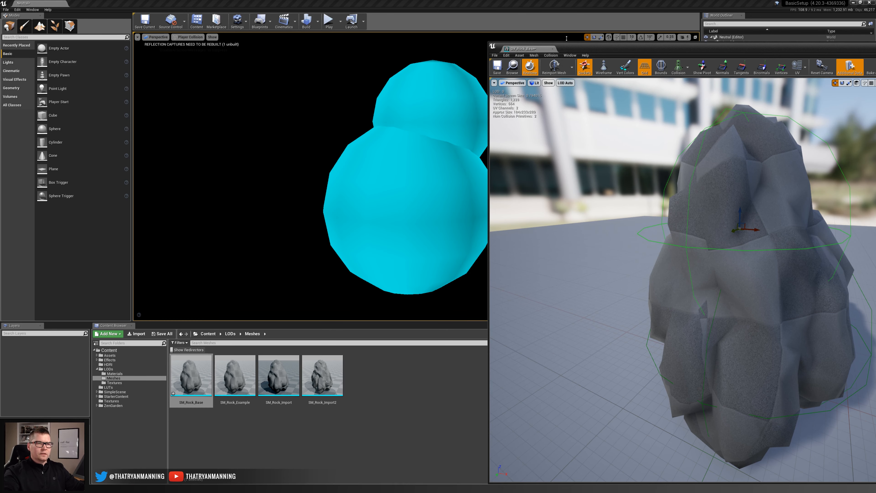
Return the level viewport to Lit shading and move the mesh editor window back over it.
click(191, 37)
click(184, 49)
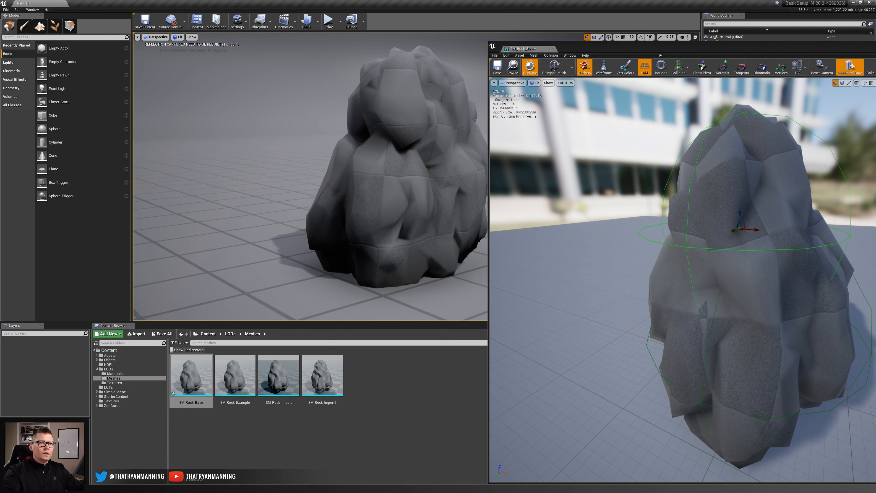
drag(660, 55, 403, 172)
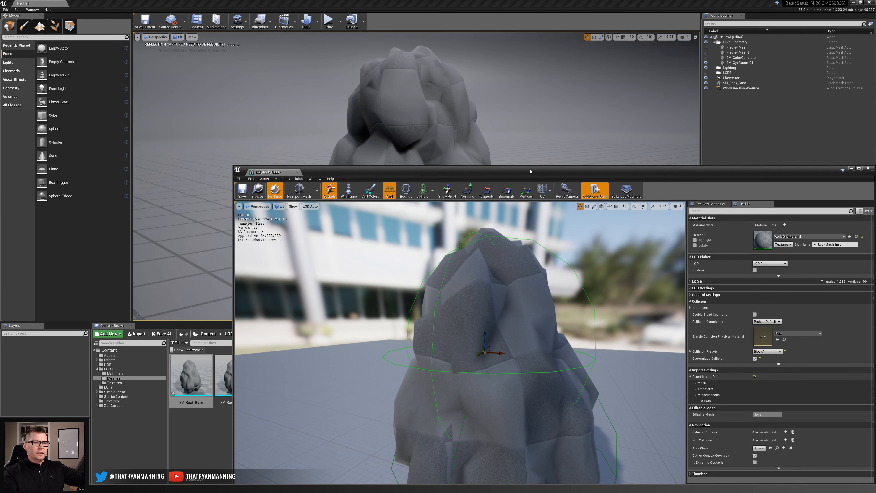
drag(531, 172, 517, 41)
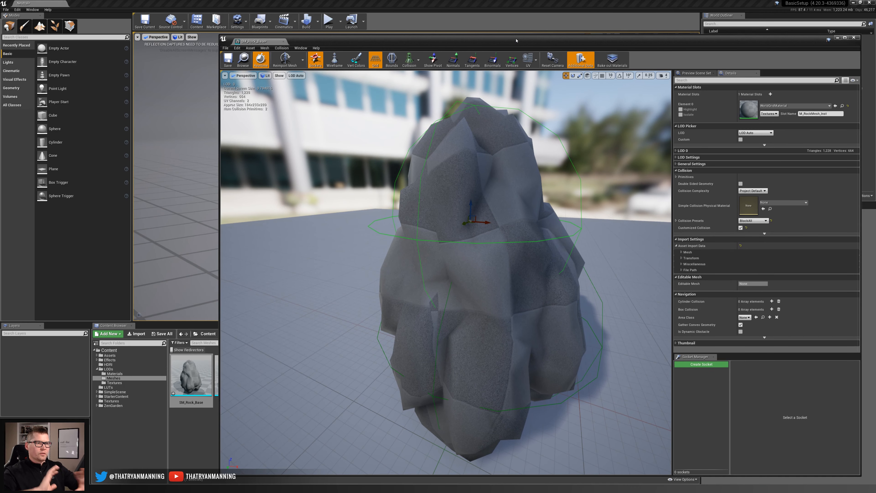
click(492, 60)
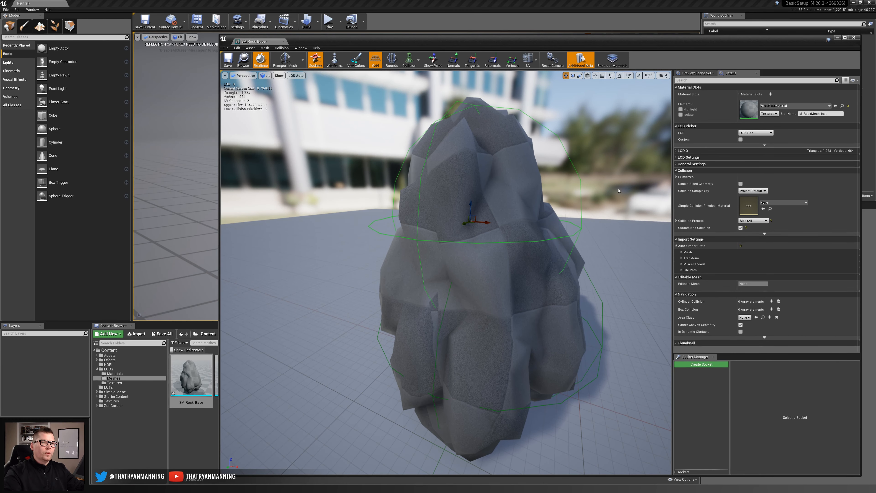
click(279, 48)
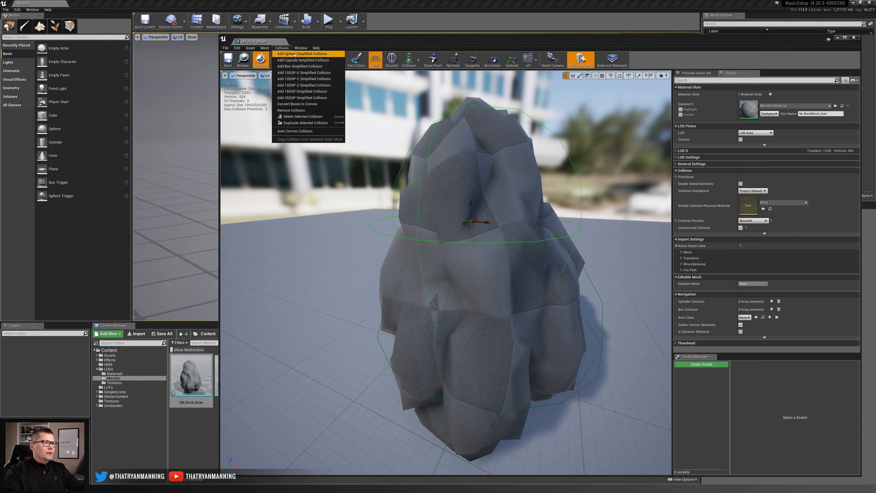
click(286, 50)
click(286, 49)
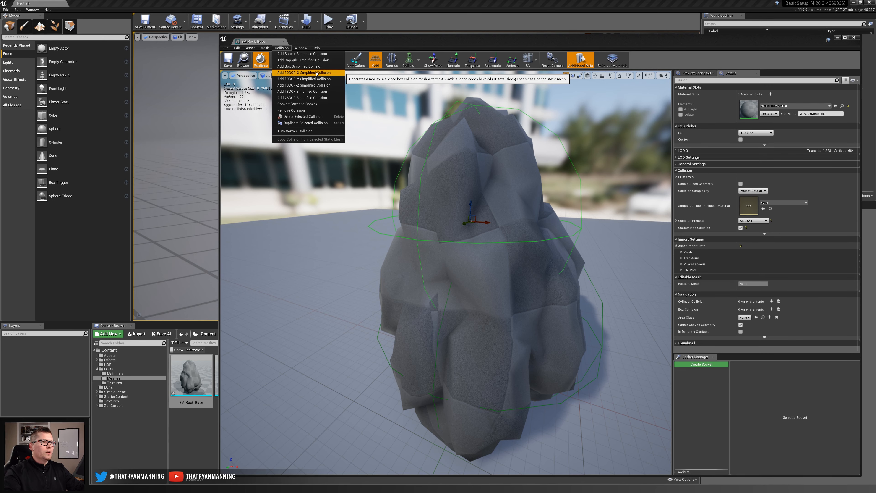
click(568, 111)
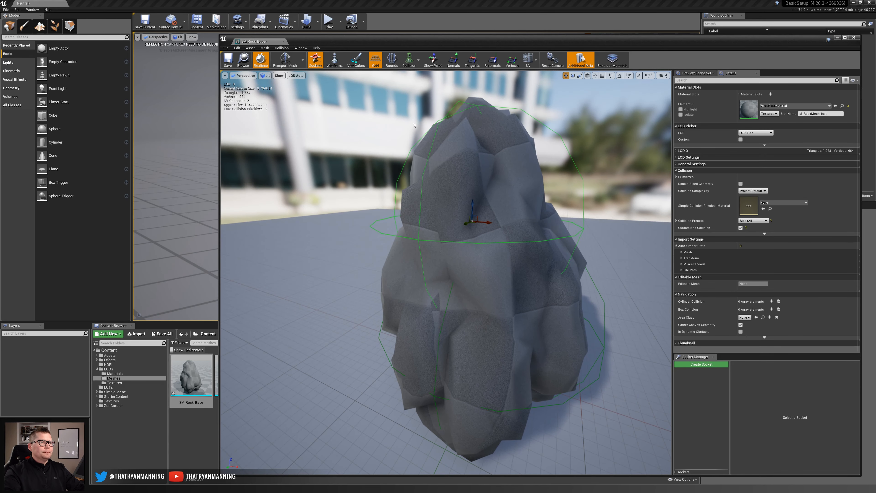
Remove both capsule collisions and add an 18DOP simplified collision around the rock, checking it from another side.
click(282, 48)
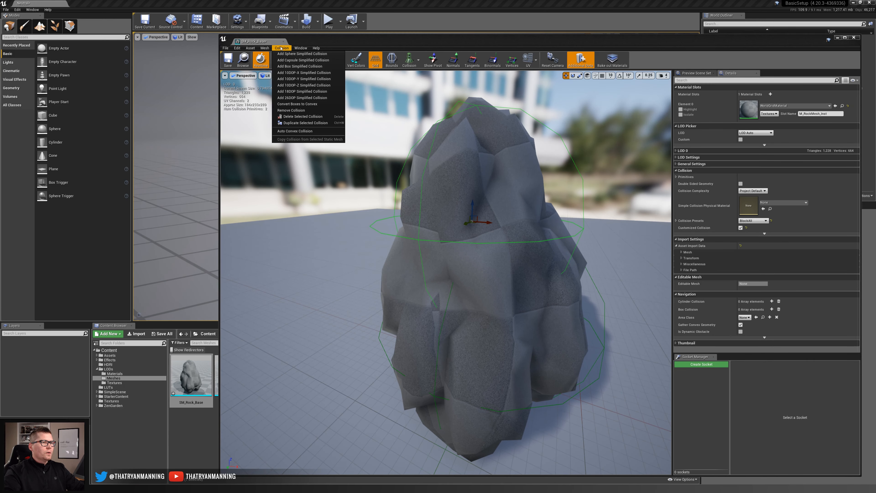
click(290, 112)
click(282, 48)
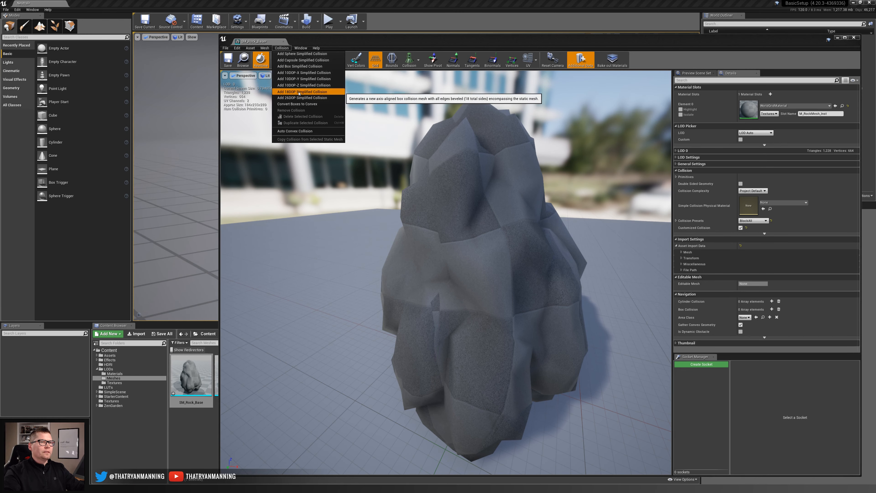
click(329, 91)
drag(513, 208, 511, 207)
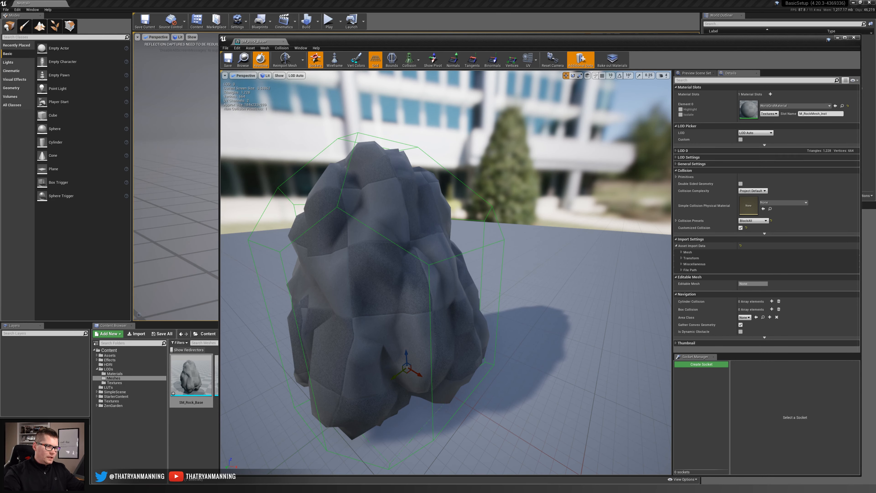
drag(552, 224, 552, 224)
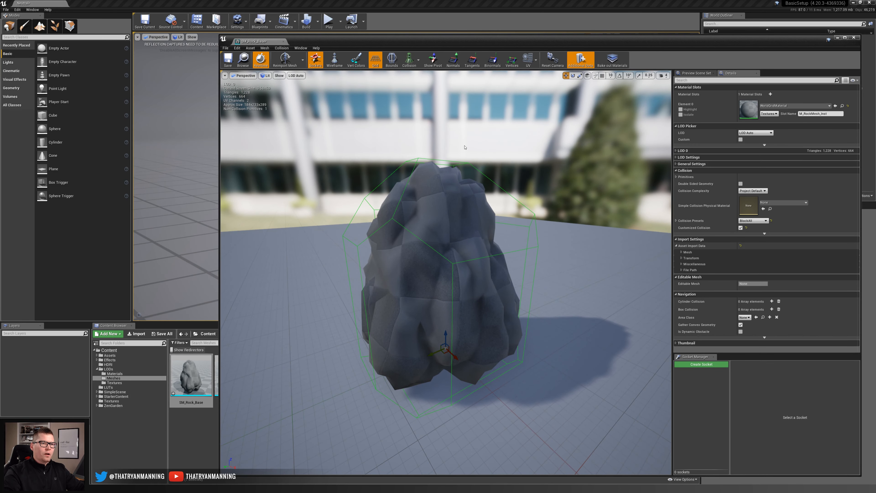
Try adding a sphere simplified collision on top of the 18DOP hull, and undo it.
click(282, 48)
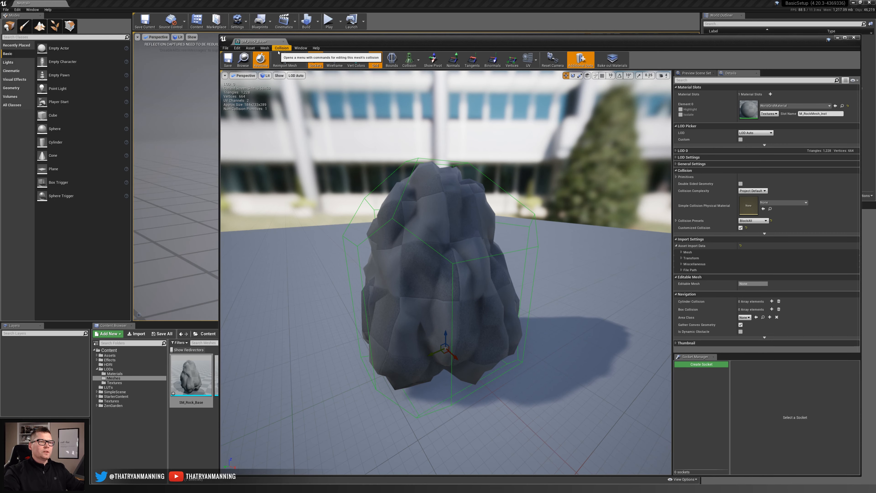
click(293, 57)
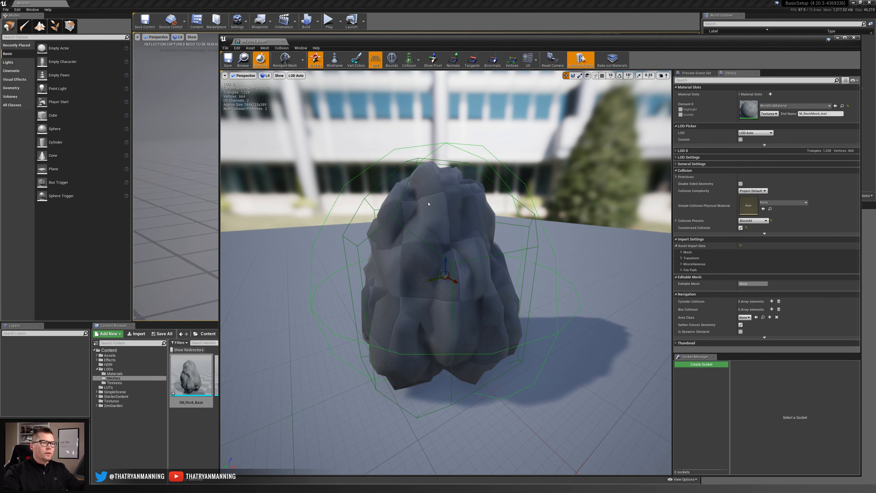
key(ctrl+z)
Replace the rock's 18DOP collision with a 26DOP simplified collision.
click(281, 47)
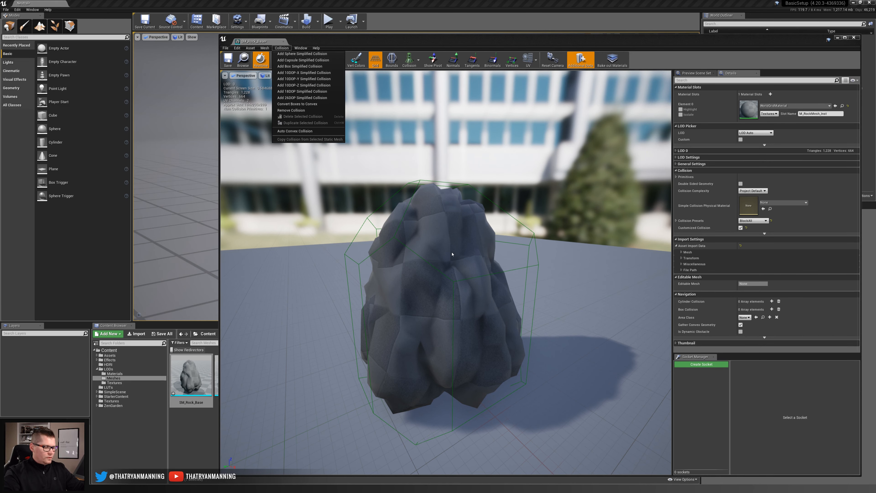
drag(452, 254, 423, 295)
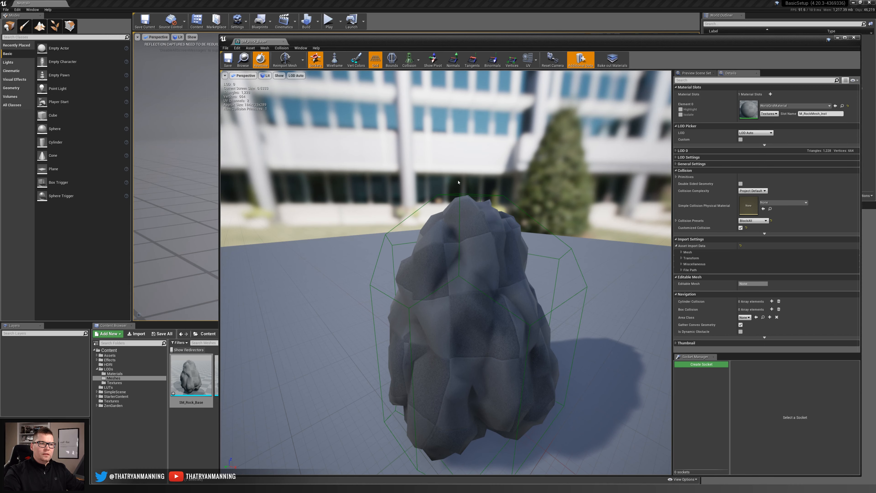
drag(413, 197, 504, 203)
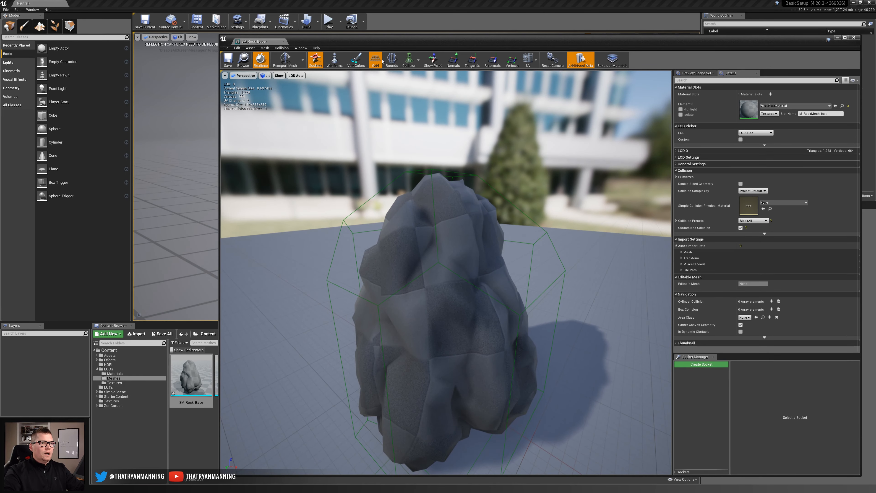
click(280, 48)
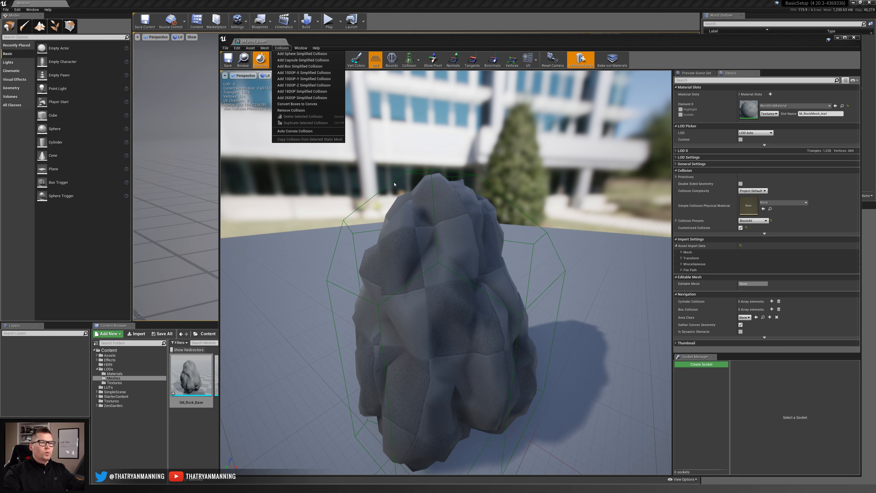
click(291, 110)
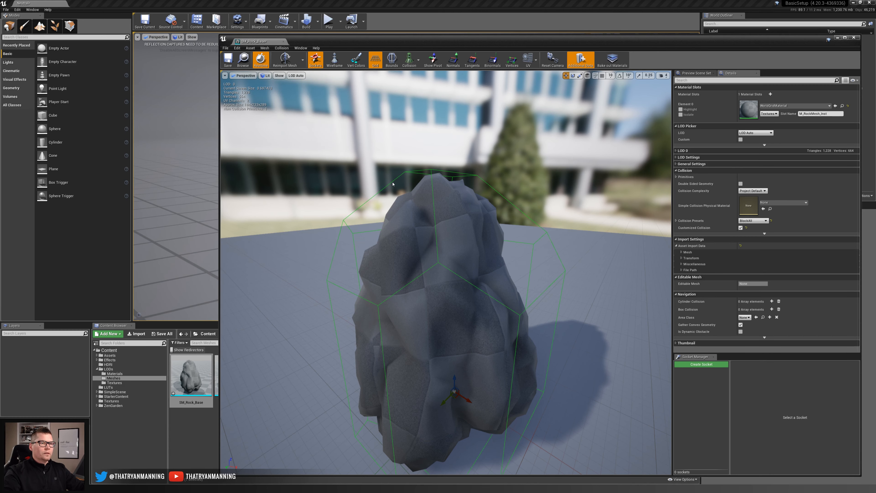
click(281, 48)
click(288, 99)
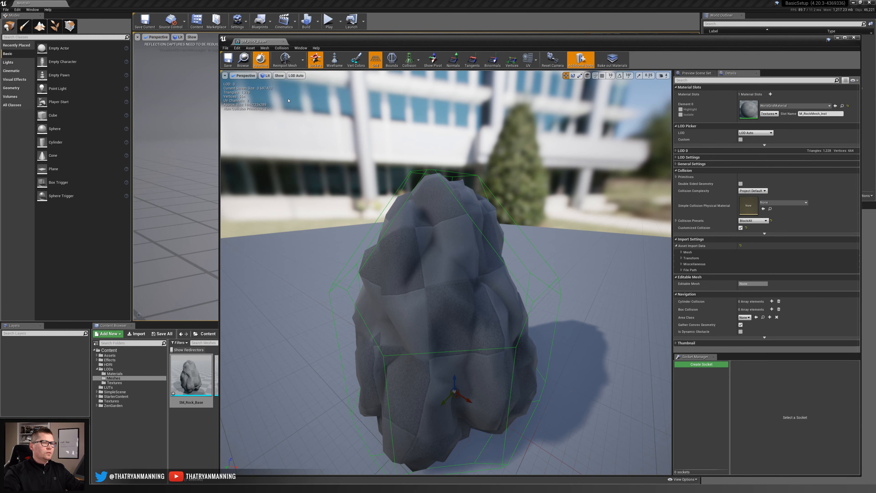
Examine how closely the 26DOP hull follows the rock from several sides.
alt+drag(446, 271, 479, 123)
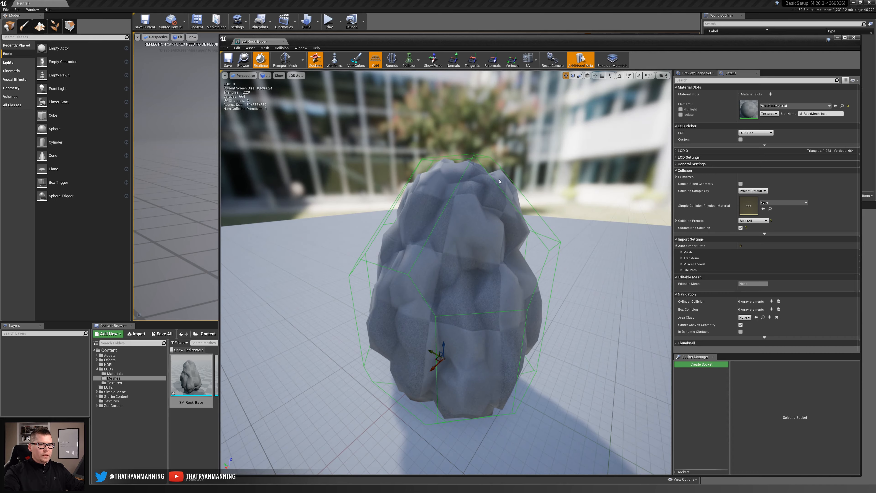
alt+drag(454, 341, 543, 341)
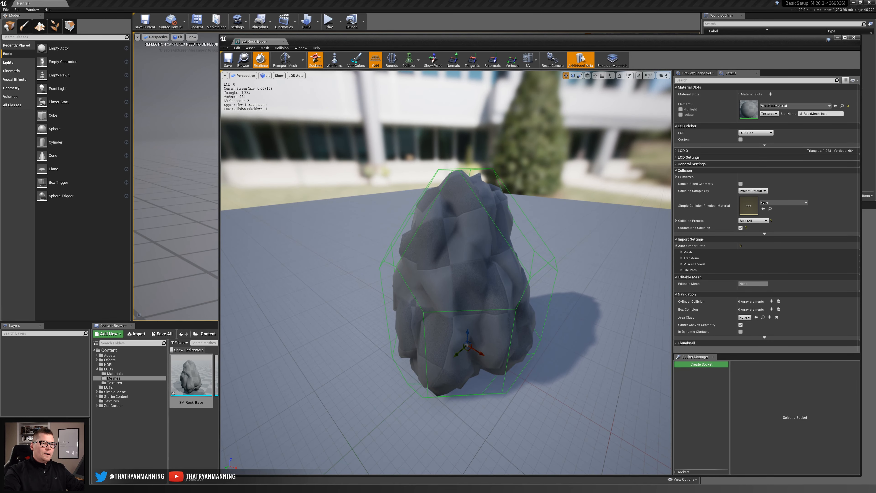
click(469, 223)
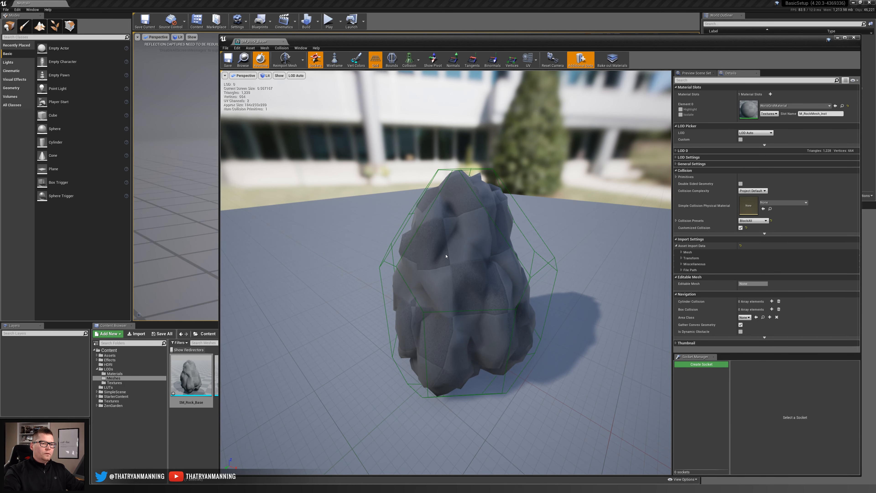
click(481, 213)
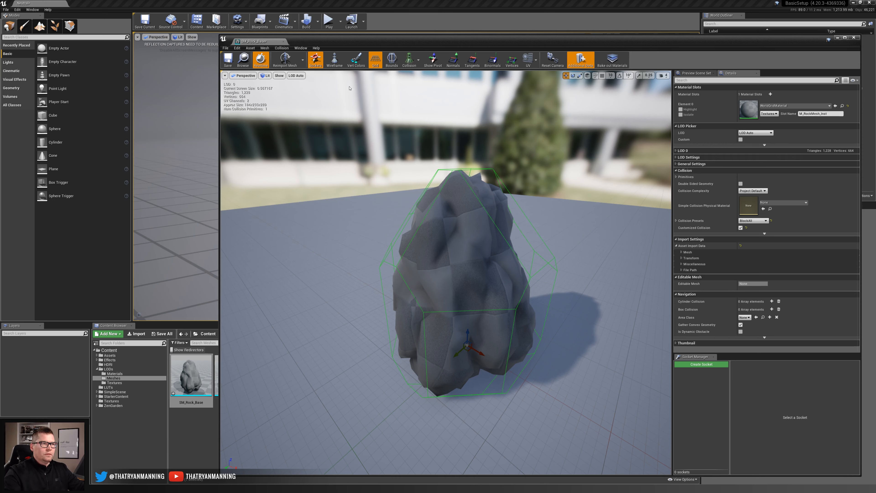
Remove the 26DOP collision from the rock mesh.
click(277, 49)
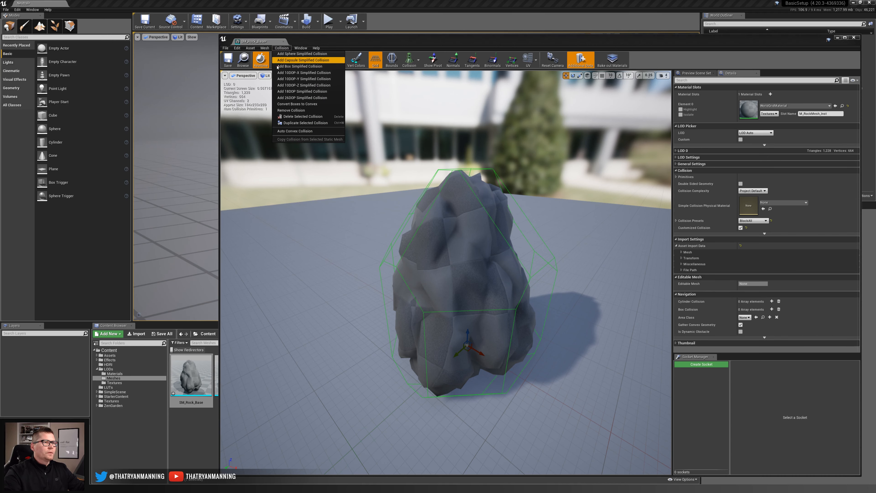
click(282, 48)
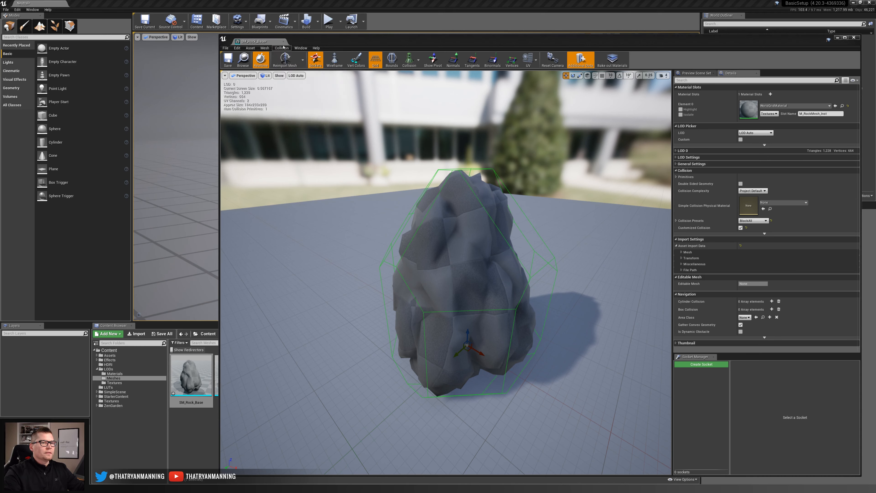
click(282, 49)
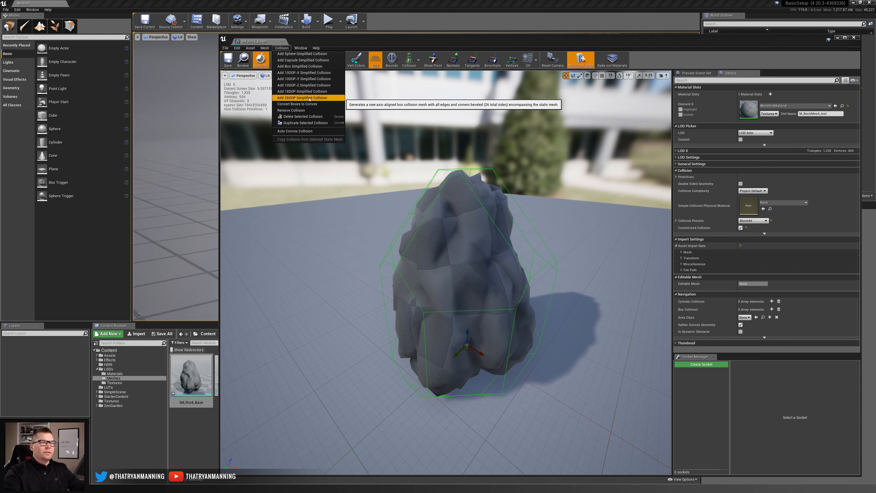
click(297, 113)
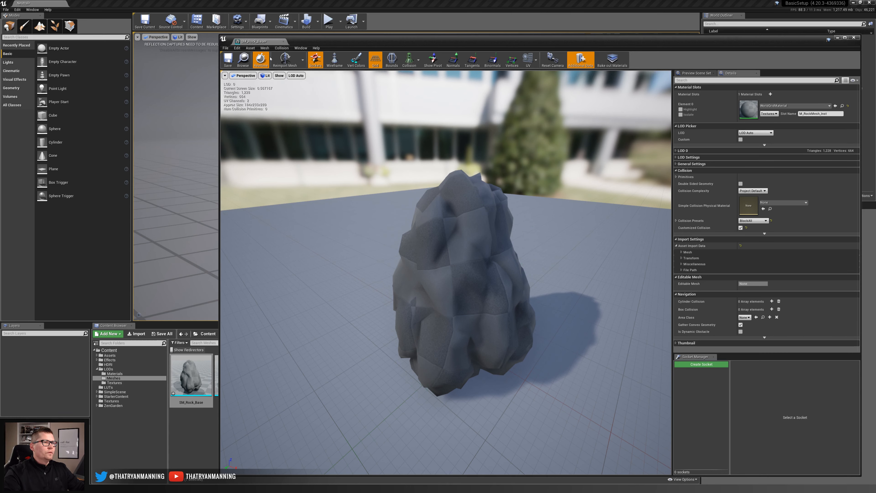
Open the Auto Convex Collision settings for the rock mesh and view the bare rock from another side.
click(280, 48)
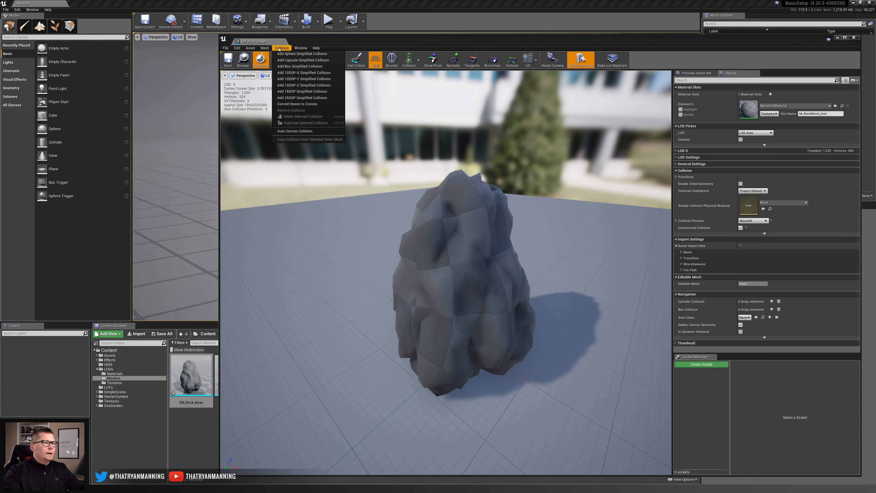
click(295, 132)
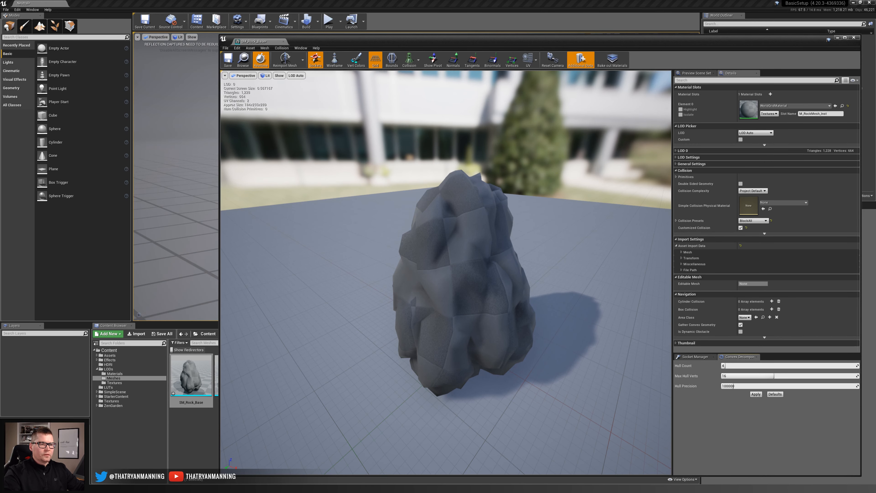
mouse_move(518, 276)
right_down()
mouse_move(519, 294)
mouse_move(522, 271)
right_up()
right_drag(478, 287, 488, 290)
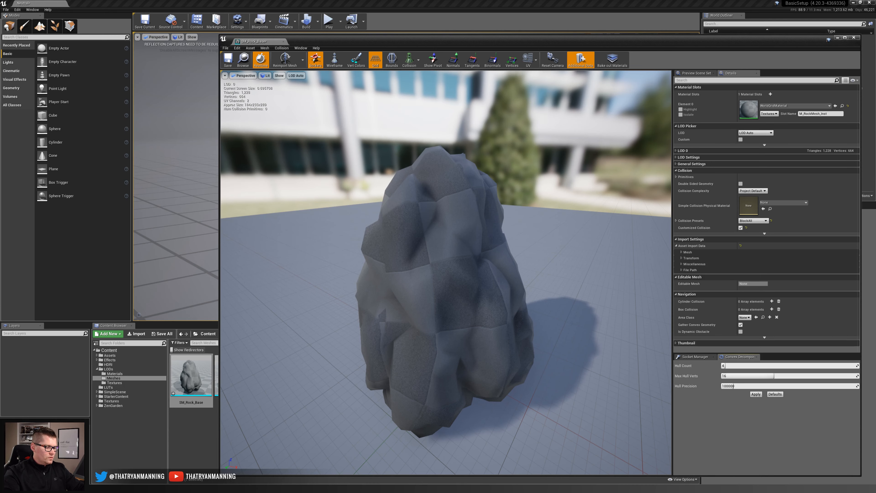
mouse_move(431, 295)
mouse_down()
mouse_move(463, 296)
mouse_move(431, 295)
mouse_up()
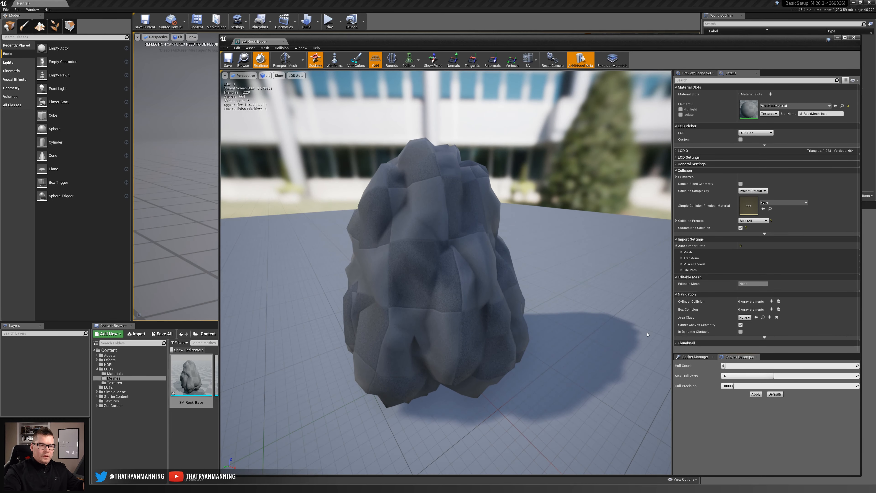
Generate auto convex collision for the rock with hull count 10, max hull verts 10 and hull precision 900000.
drag(742, 365, 759, 366)
mouse_move(523, 317)
mouse_down()
mouse_move(531, 317)
mouse_move(523, 317)
mouse_up()
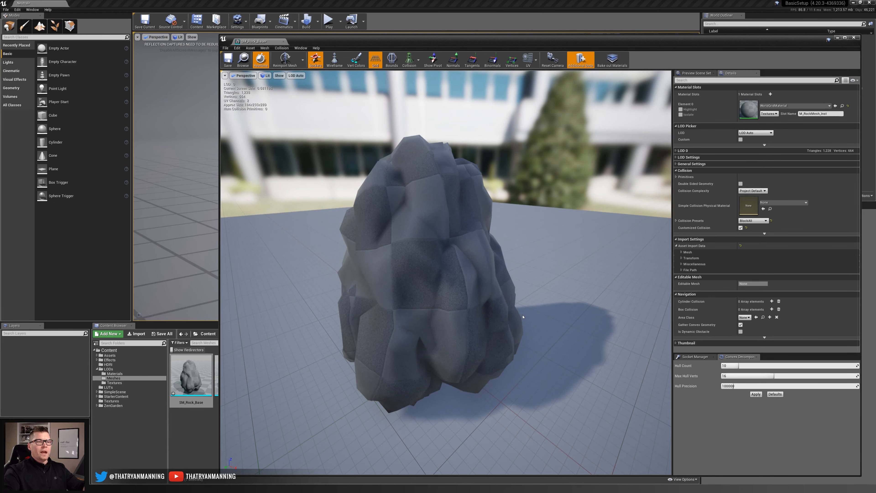
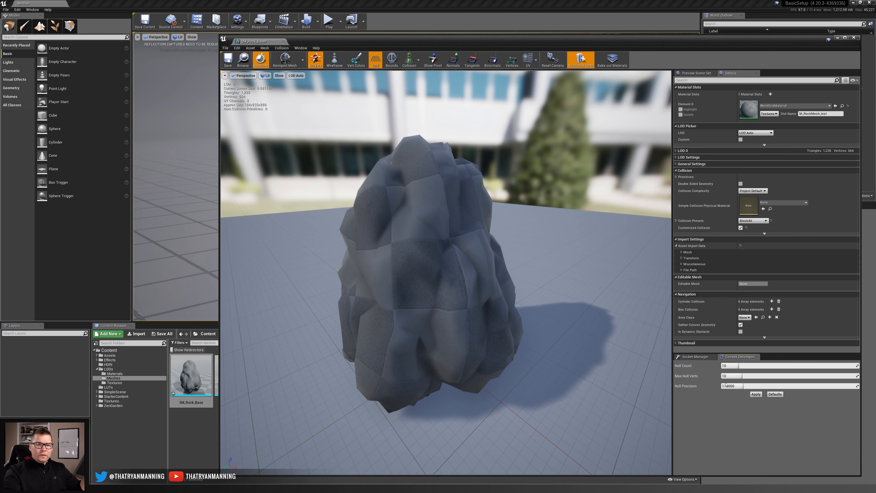
mouse_move(739, 384)
mouse_down()
mouse_move(835, 386)
mouse_move(744, 387)
mouse_up()
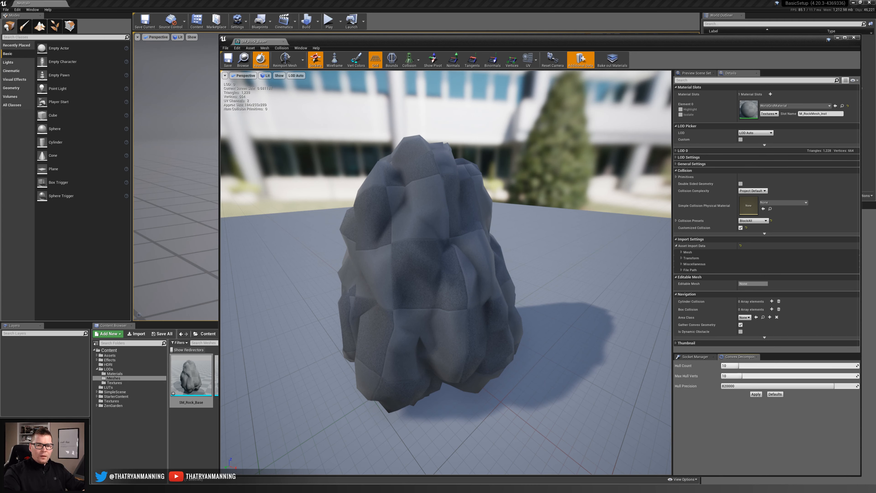
drag(790, 386, 796, 386)
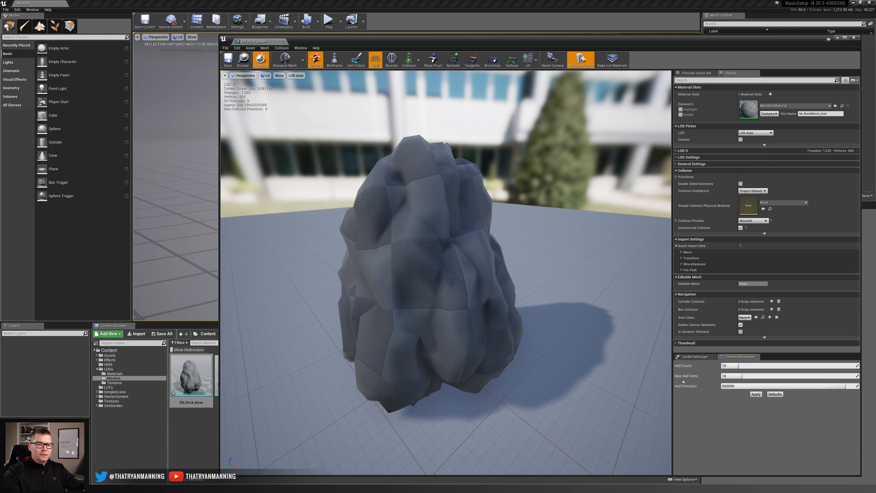
click(756, 394)
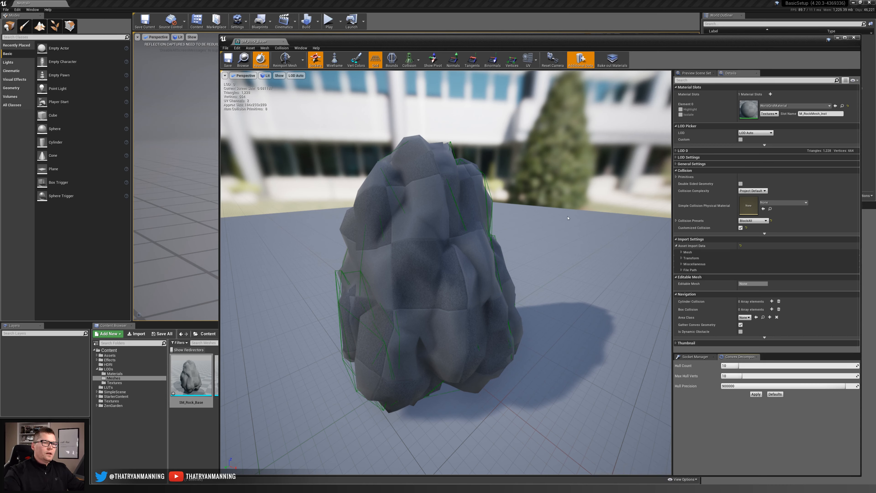
Examine the fit of the auto convex hulls around the rock and look at the collision display options.
alt+drag(451, 227, 601, 229)
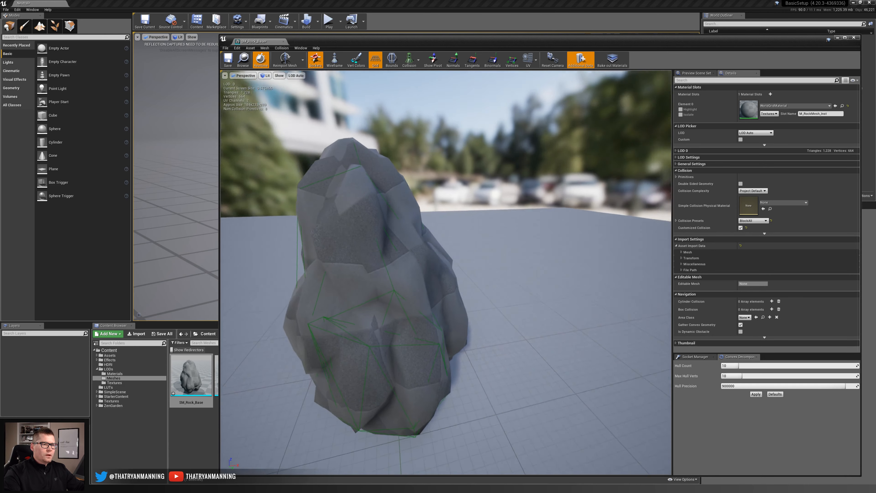
alt+middle_drag(450, 227, 521, 229)
alt+drag(396, 179, 310, 187)
click(413, 194)
mouse_move(414, 198)
right_down()
mouse_move(400, 217)
mouse_move(415, 169)
mouse_move(416, 192)
right_up()
scroll(415, 198, up, 3)
click(411, 60)
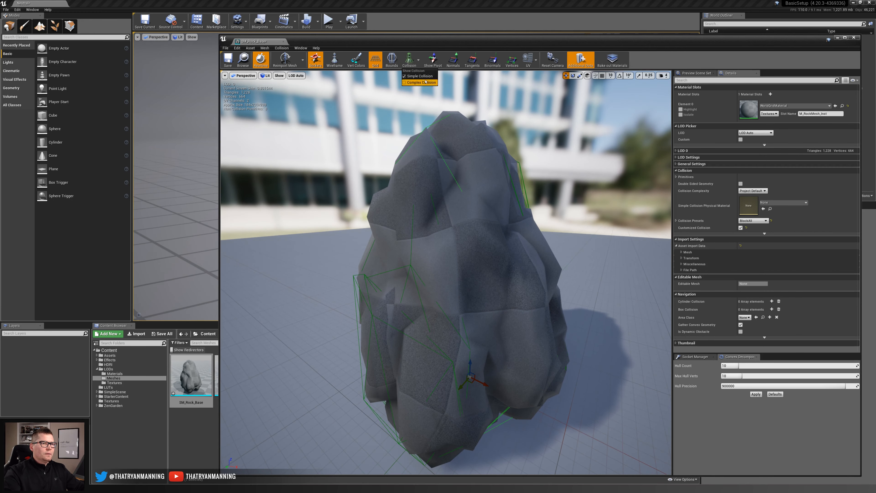
click(410, 64)
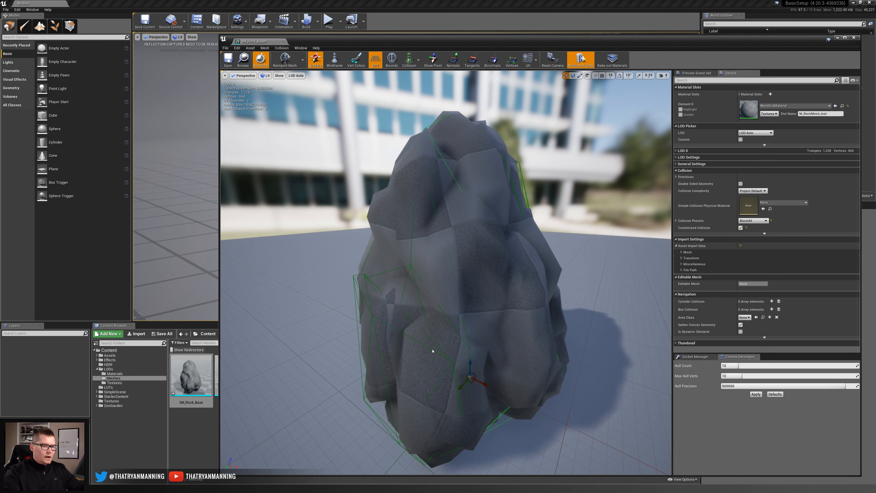
Inspect individual convex hulls at the rock's lower edge and upper side to judge where they deviate from the surface.
alt+drag(433, 351, 430, 350)
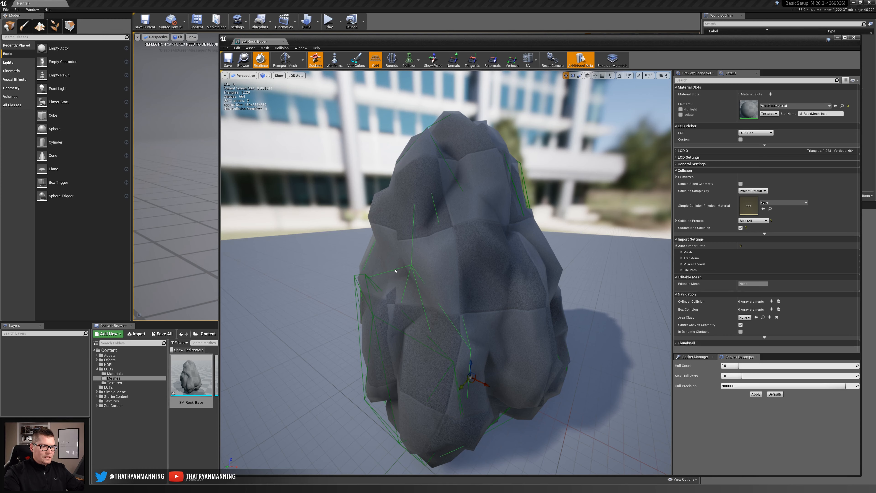
click(459, 378)
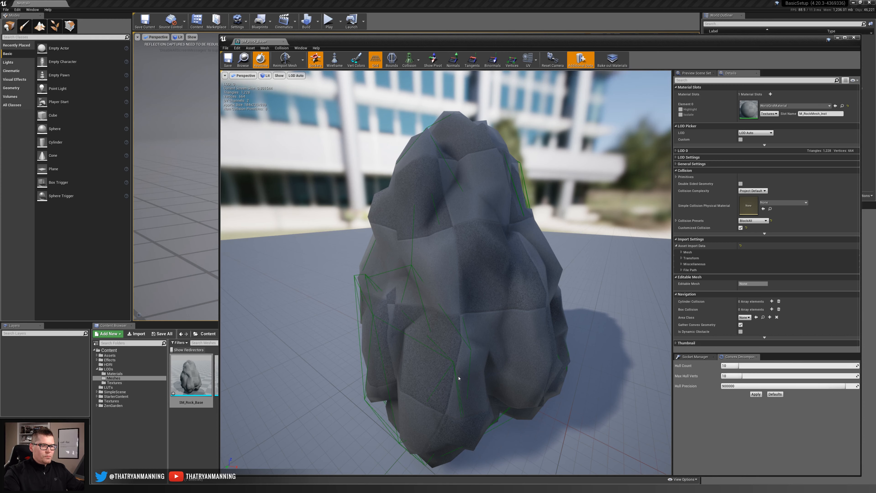
click(454, 363)
click(507, 414)
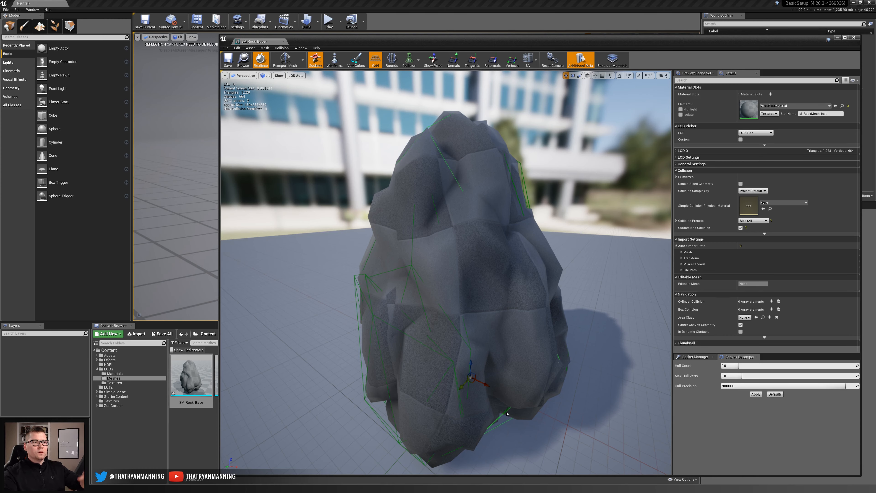
right_drag(487, 358, 483, 278)
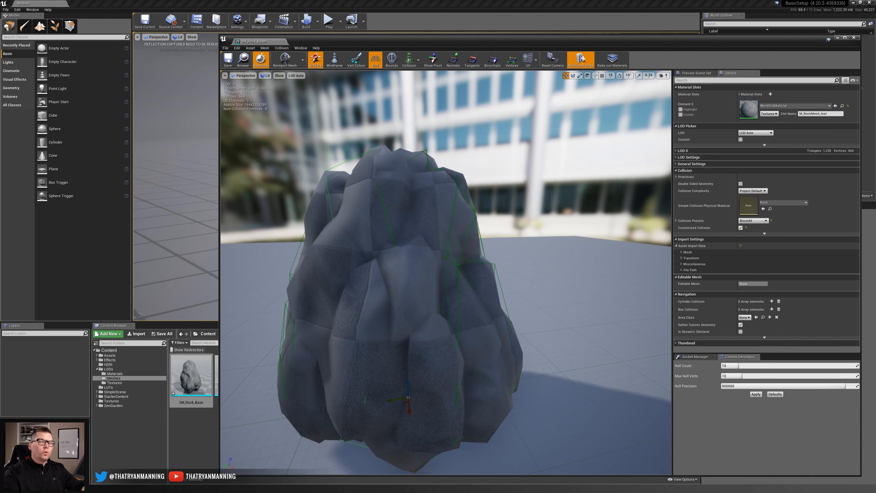
click(446, 256)
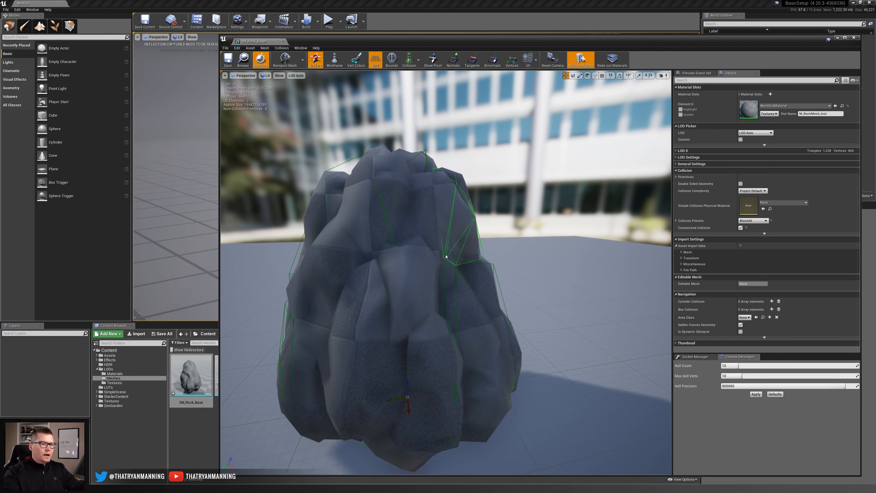
click(460, 278)
click(452, 226)
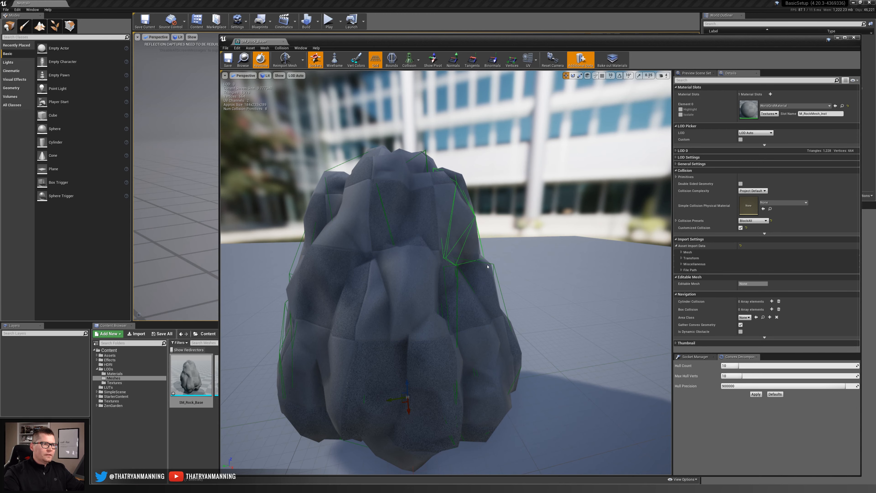
click(488, 263)
mouse_move(488, 264)
alt+mouse_down()
mouse_move(428, 283)
mouse_move(490, 272)
alt+mouse_up()
Compare the rock's Player Collision view mode with the Lit view in the level viewport, ending in Lit.
drag(490, 46, 875, 83)
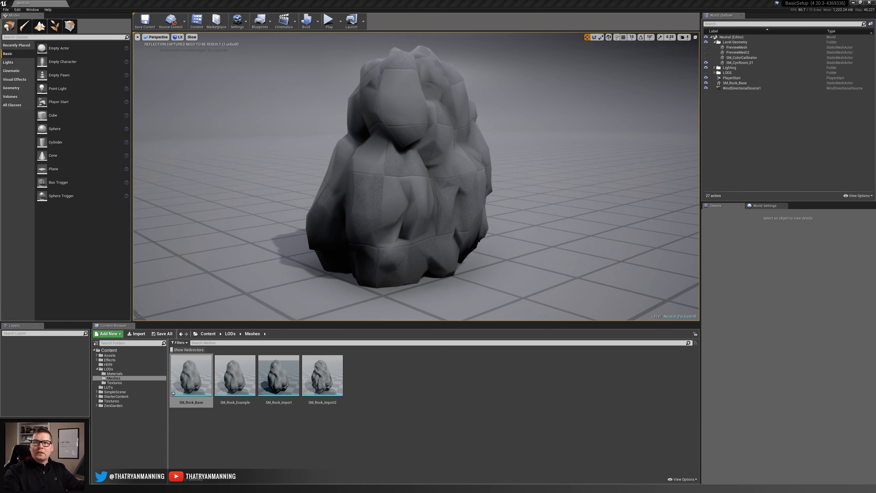
click(178, 37)
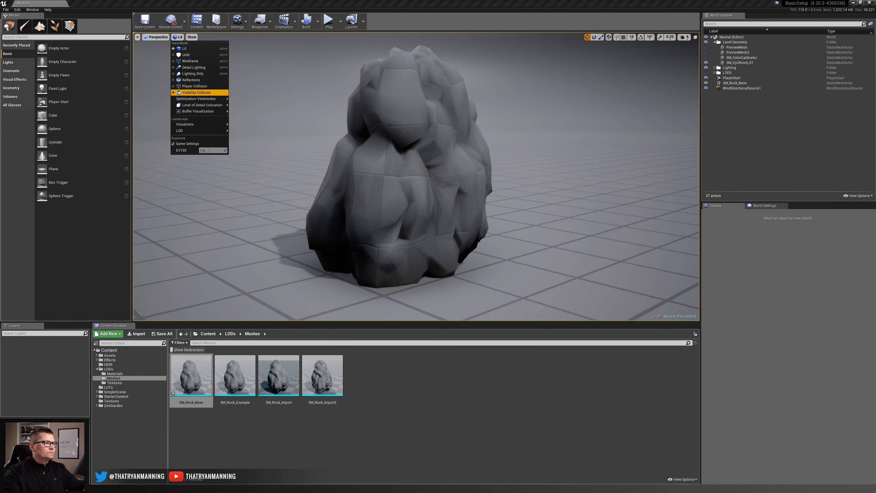
click(179, 86)
mouse_move(406, 169)
right_down()
mouse_move(345, 170)
mouse_move(424, 169)
mouse_move(390, 161)
right_up()
click(190, 37)
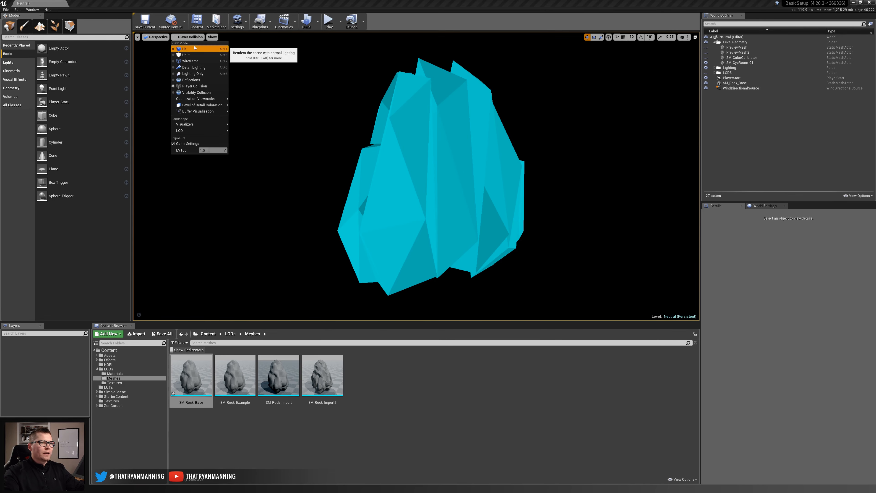
click(194, 48)
click(179, 37)
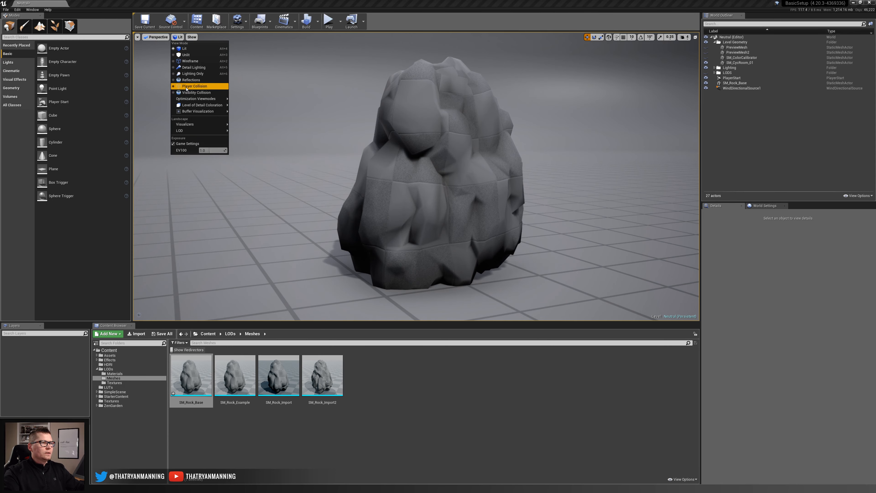
click(186, 86)
click(188, 37)
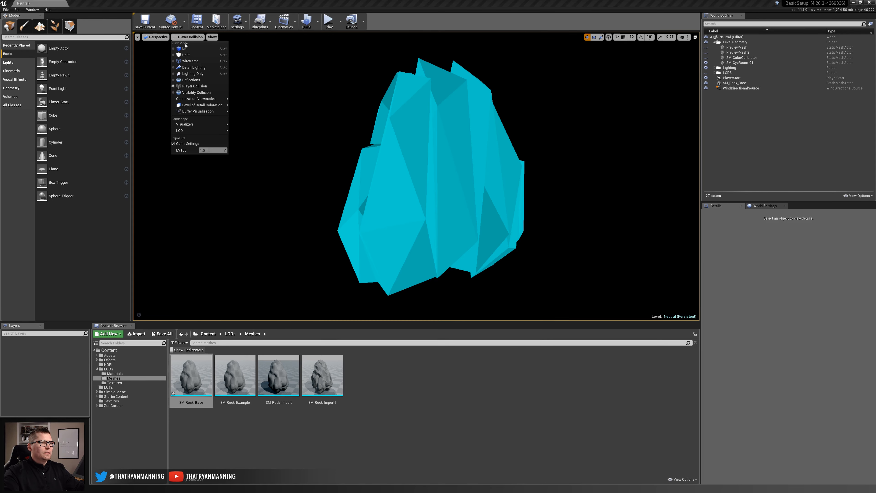
click(185, 48)
Reopen SM_Rock_Base and regenerate its auto convex collision with max hull verts 13 and hull precision 640000.
double_click(191, 376)
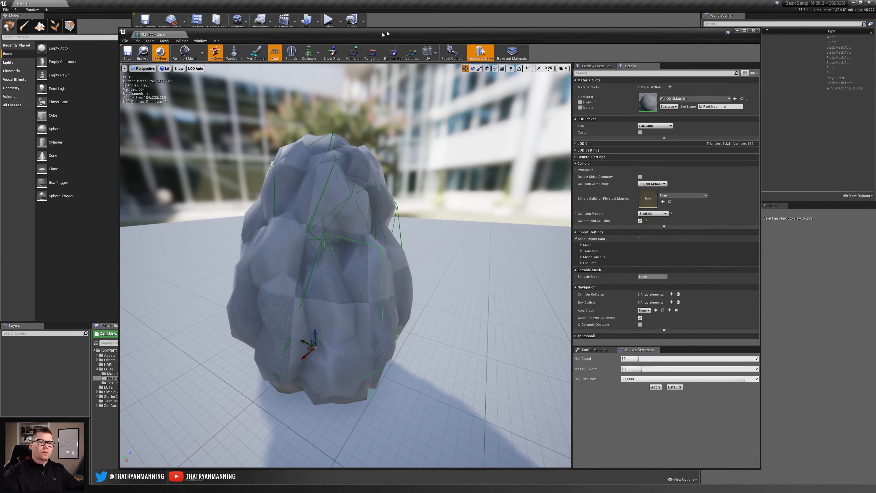
drag(382, 28, 478, 44)
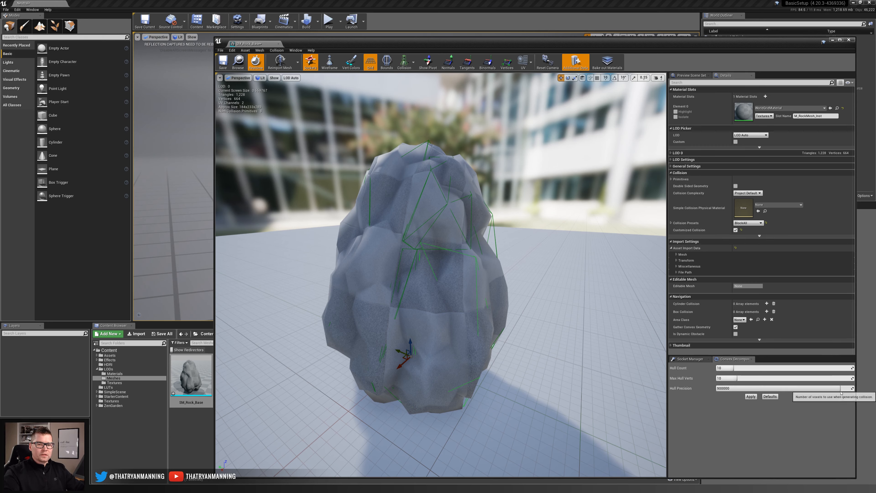
drag(841, 388, 804, 388)
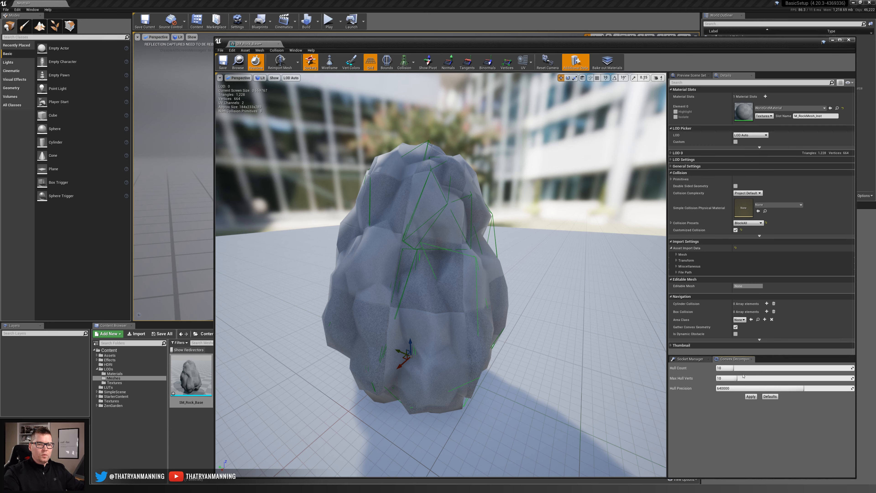
drag(737, 378, 753, 378)
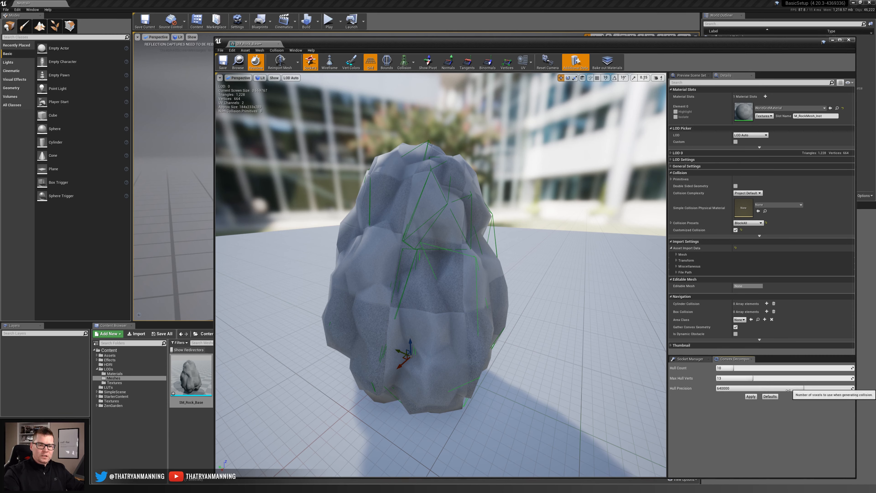
click(751, 397)
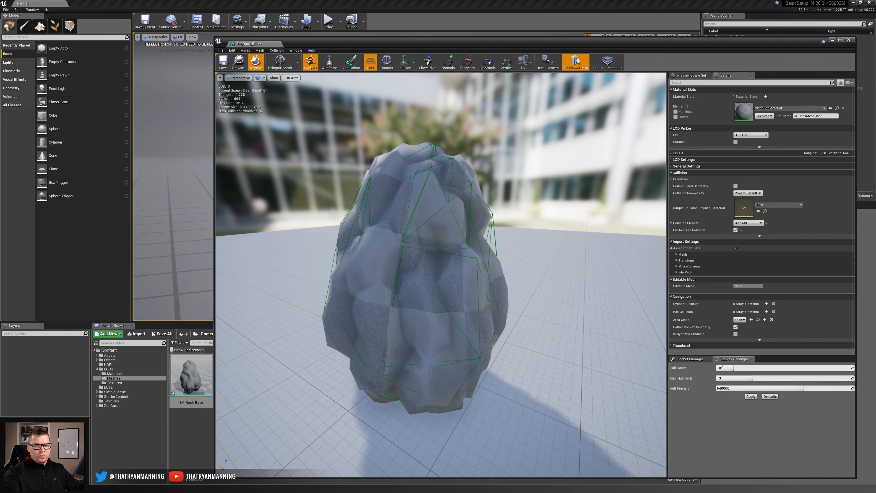
Examine the regenerated convex hulls from several sides of the rock and review the available collision commands.
drag(395, 228, 327, 232)
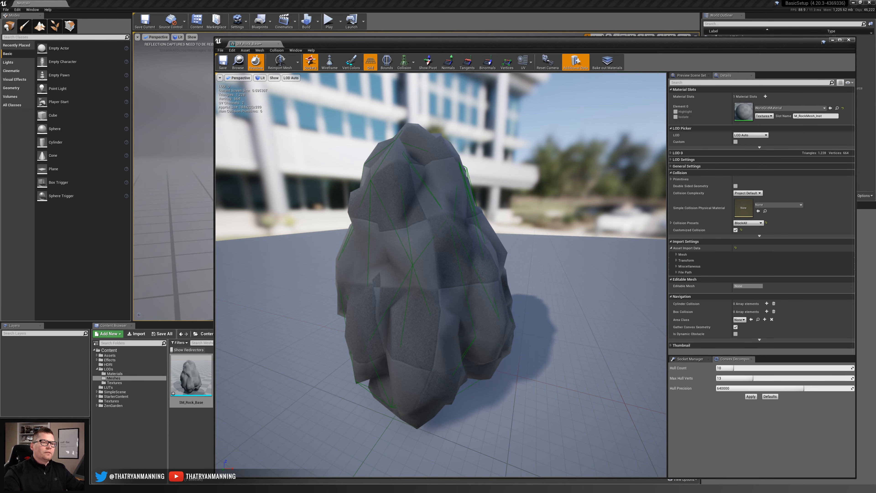
alt+drag(441, 275, 518, 233)
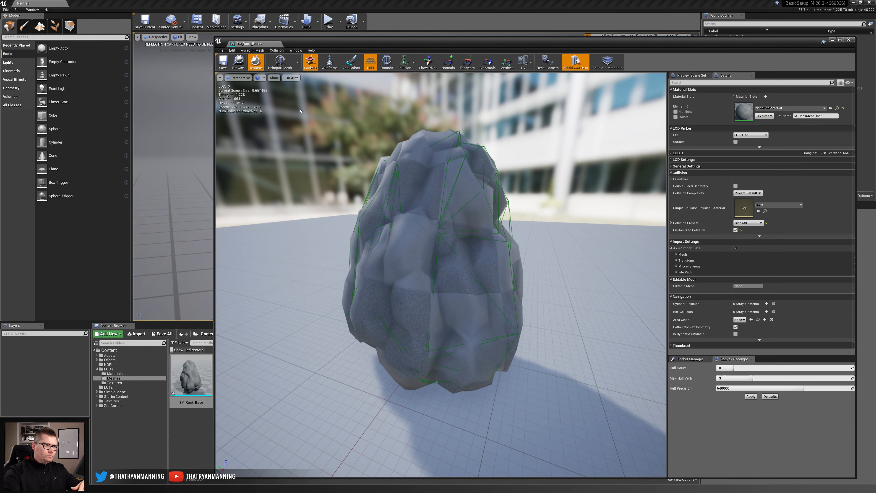
click(276, 51)
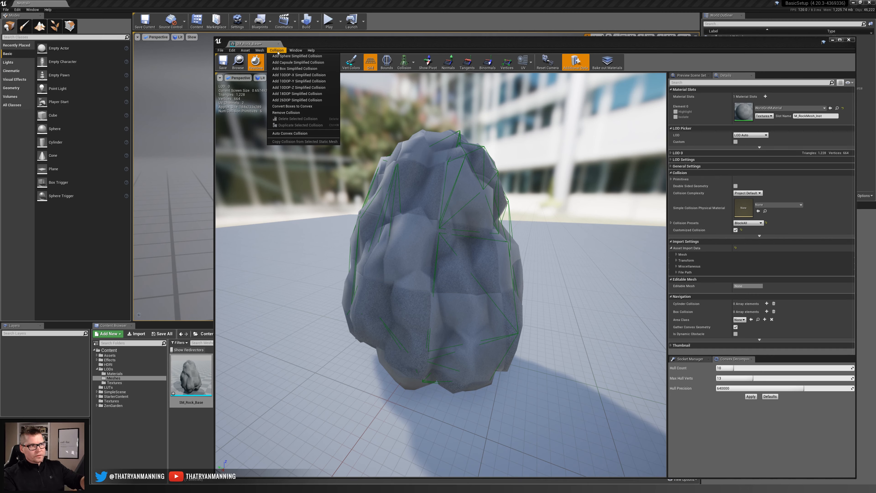
click(291, 51)
click(277, 51)
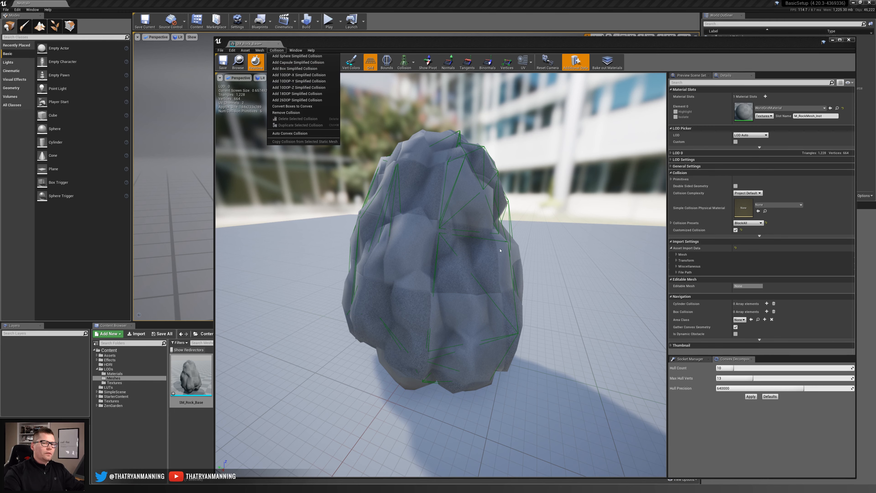
Switch to Maya and review the reference image of collision mesh prefixes (UBX, UCP, USP, UCX) before returning to the rock scene.
click(734, 448)
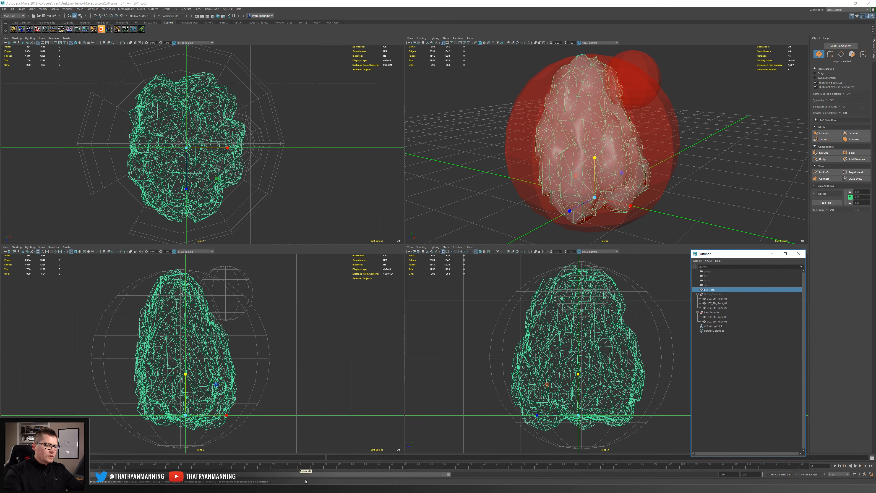
click(304, 488)
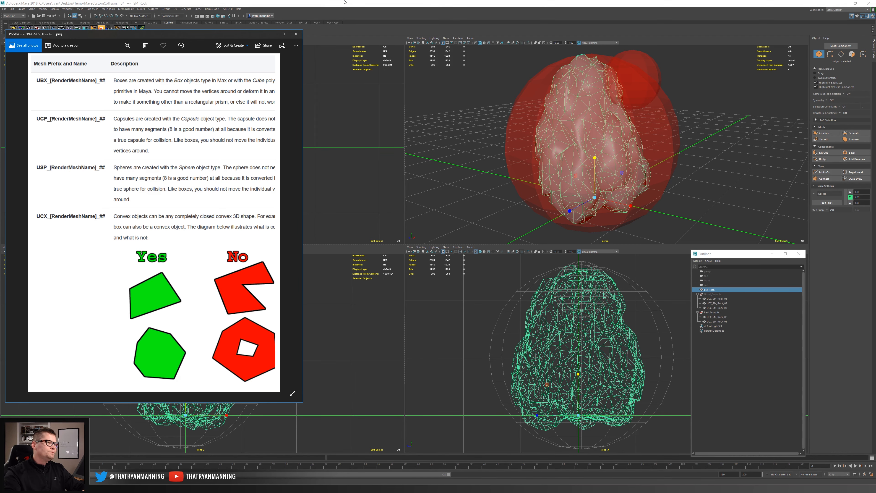
click(330, 4)
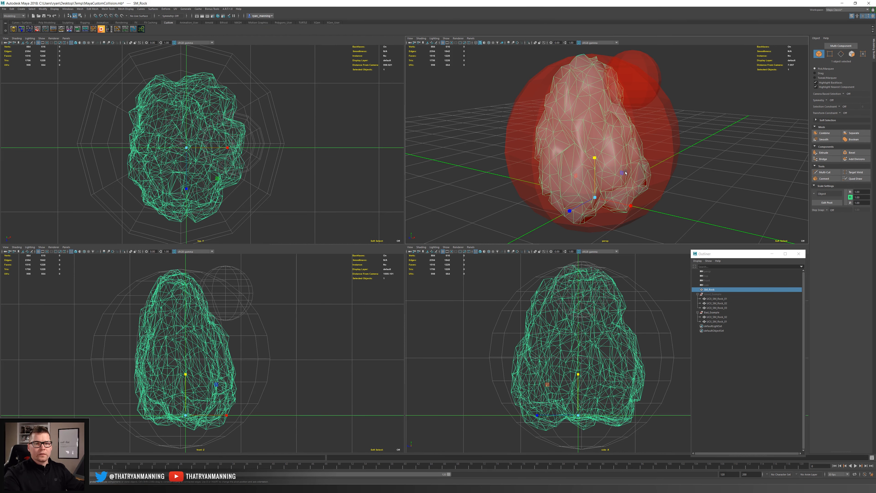
Select the rock mesh and check its name, SM_Rock, in the Outliner without renaming it.
click(743, 178)
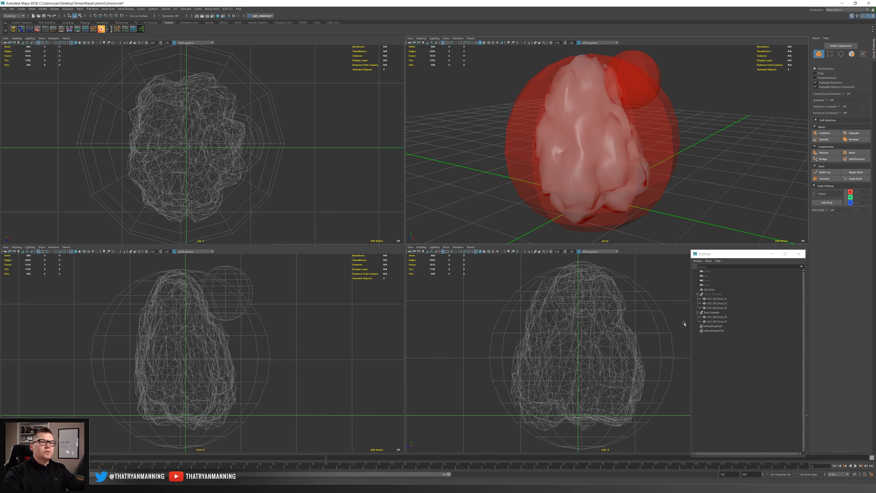
click(615, 286)
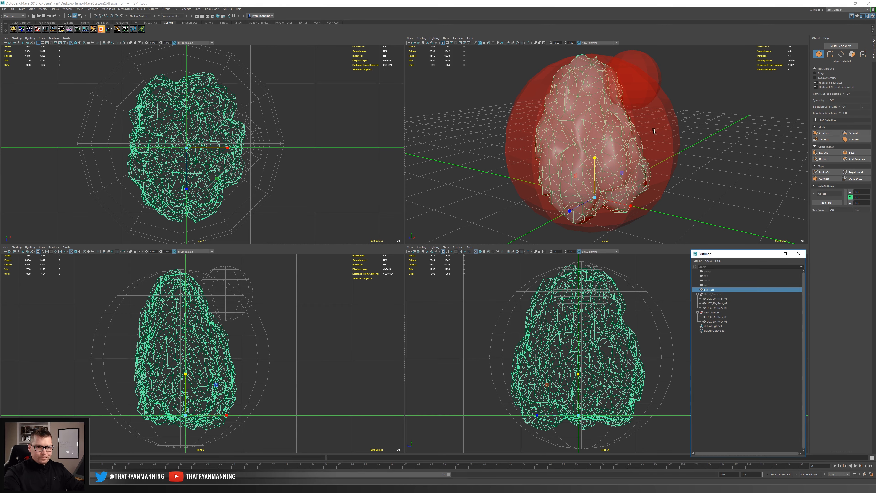
double_click(712, 290)
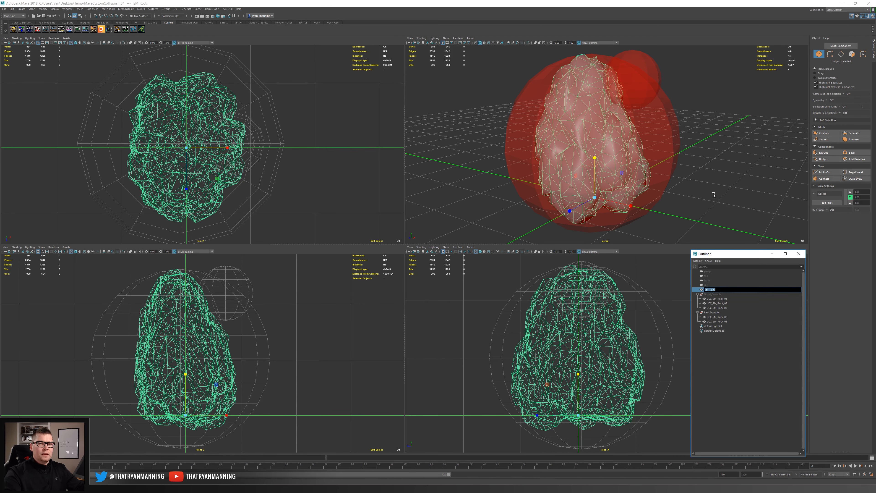
click(695, 110)
Examine the two sphere collision meshes in Bad_Example, UCX_SM_Rock_01 and UCX_SM_Rock_02, both together and individually.
click(661, 109)
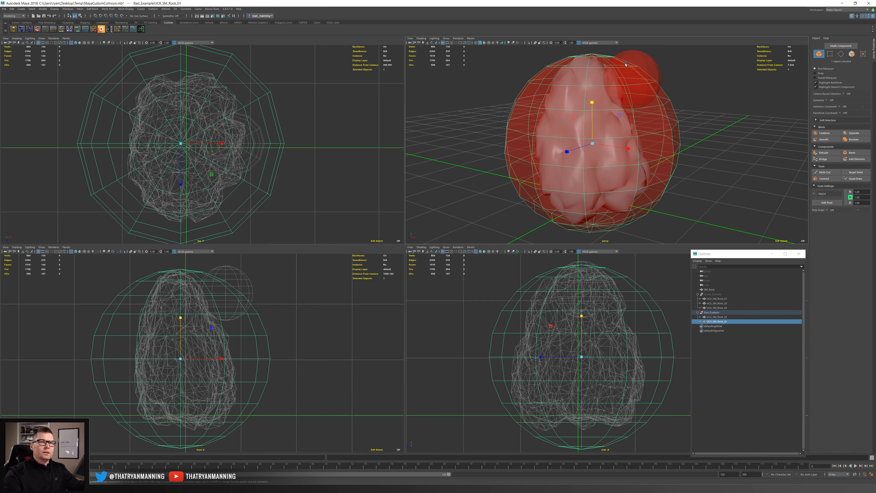
click(717, 318)
mouse_move(709, 172)
right_down()
mouse_move(698, 167)
mouse_move(710, 161)
right_up()
mouse_move(710, 161)
alt+mouse_down()
mouse_move(696, 166)
mouse_move(710, 146)
alt+mouse_up()
click(710, 147)
drag(668, 82, 644, 108)
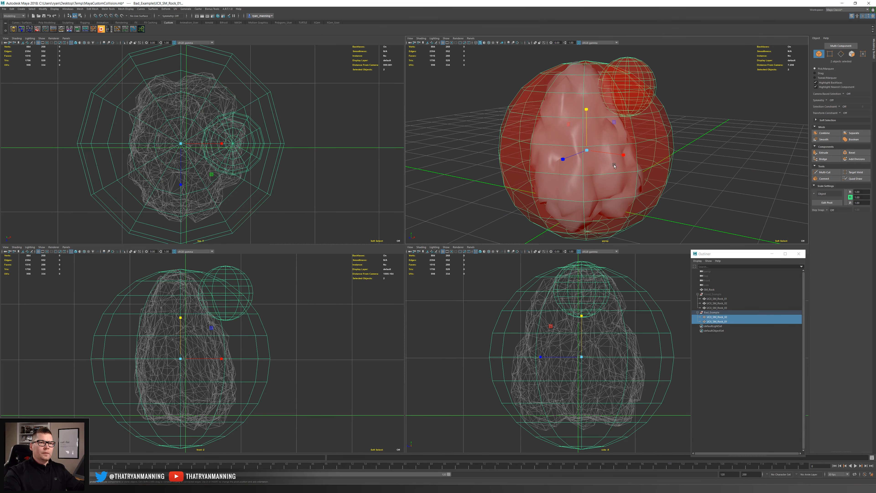
click(700, 178)
click(713, 321)
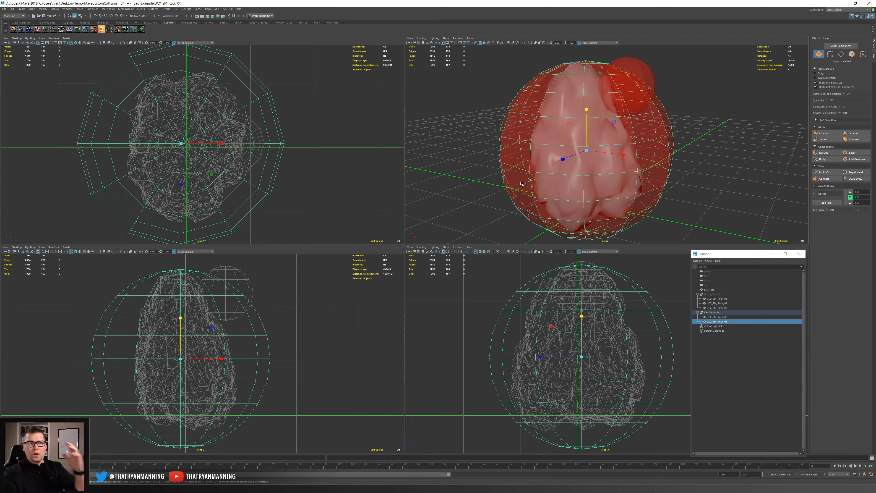
click(719, 317)
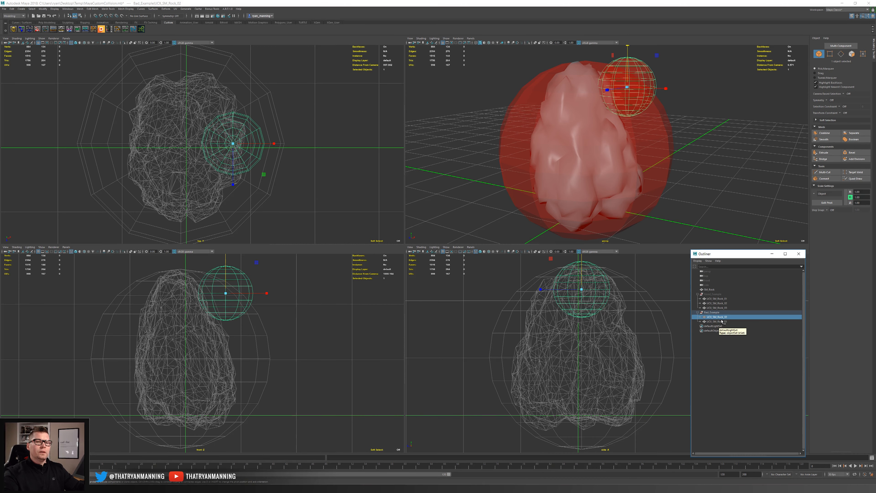
click(733, 322)
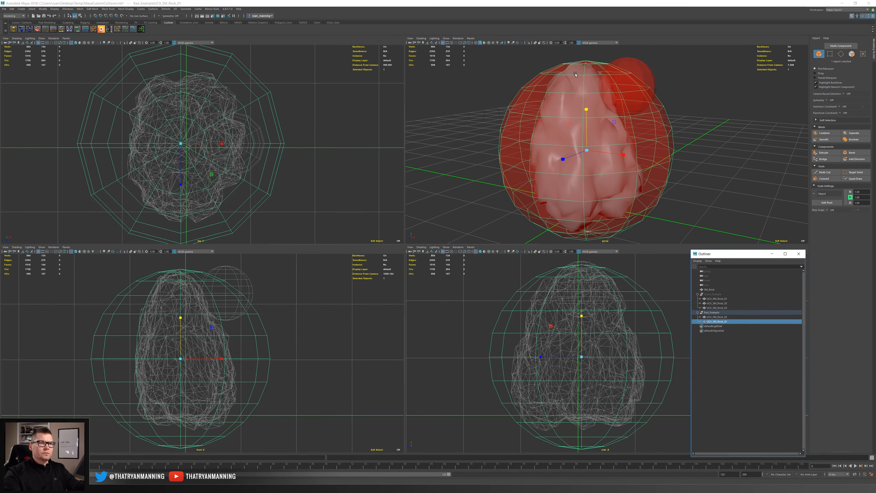
Examine where the large and small spheres of the Bad_Example group overlap from several sides of the rock.
click(725, 312)
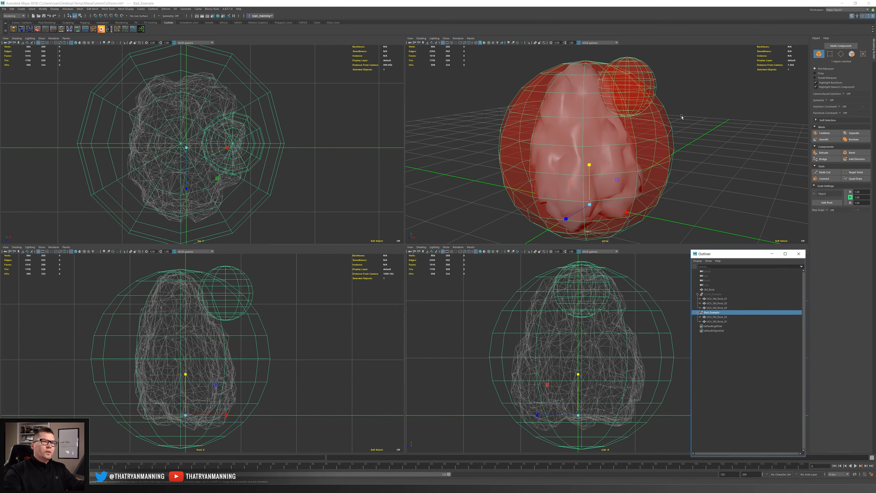
alt+drag(682, 119, 709, 127)
click(711, 130)
scroll(709, 127, up, 1)
drag(671, 72, 638, 101)
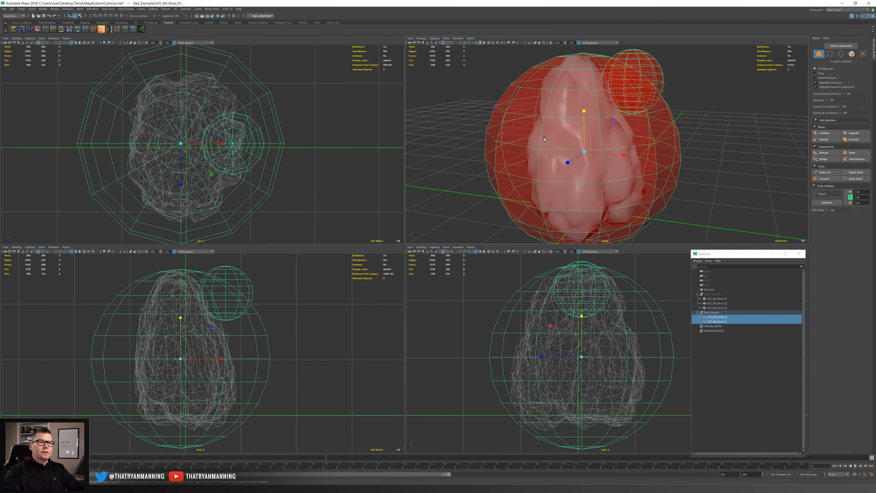
alt+drag(544, 138, 640, 75)
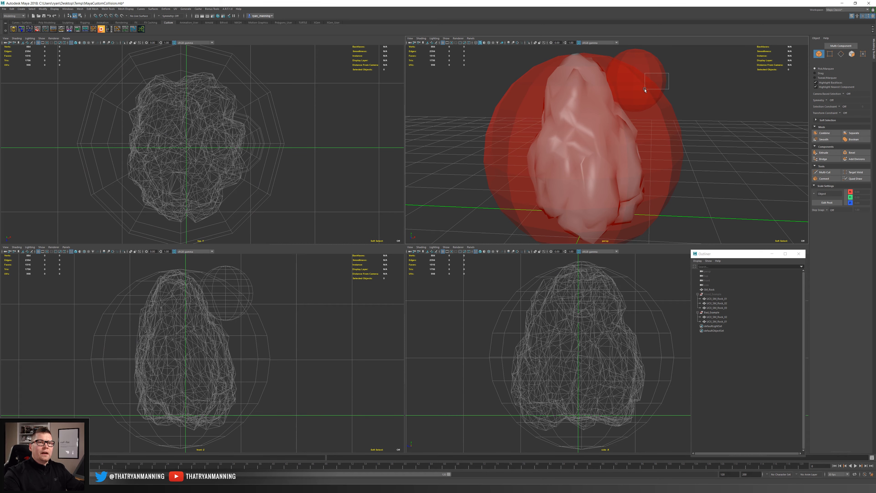
click(674, 108)
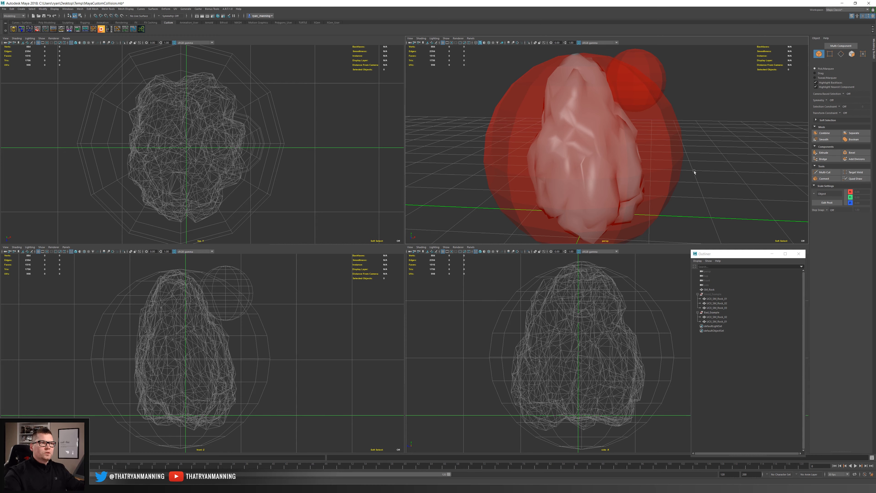
alt+drag(743, 158, 724, 159)
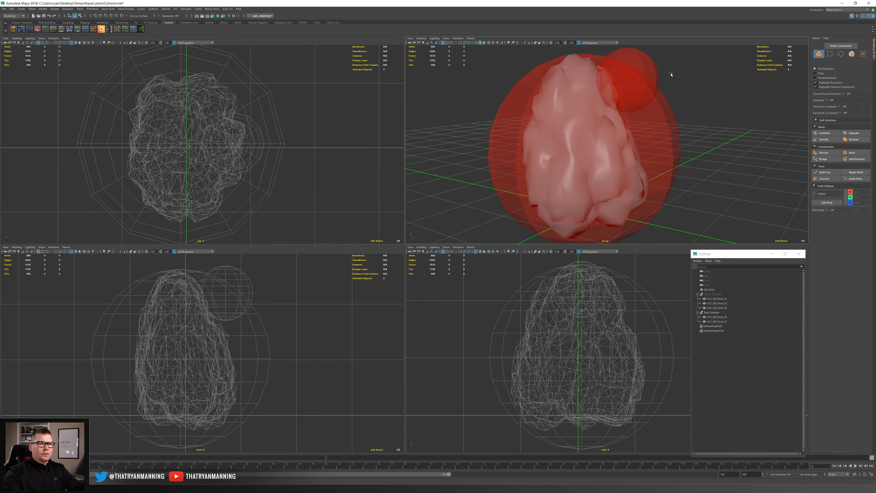
drag(671, 74, 644, 99)
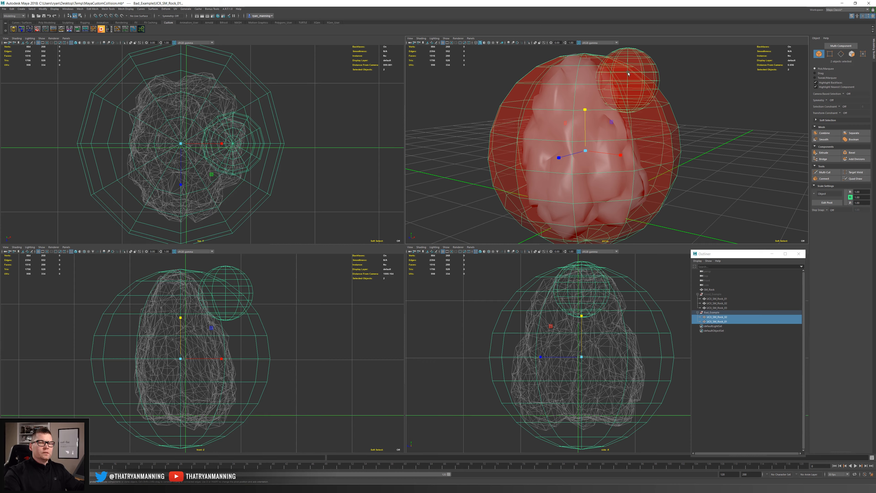
Hide the Bad_Example group and unhide the Good_Example group with its three box collision meshes.
click(714, 313)
key(ctrl+h)
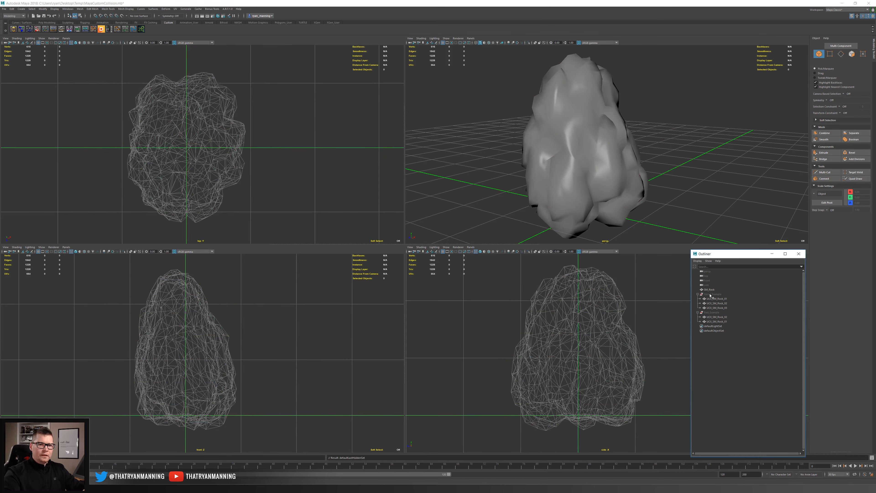
click(711, 294)
key(shift+h)
click(697, 312)
click(739, 179)
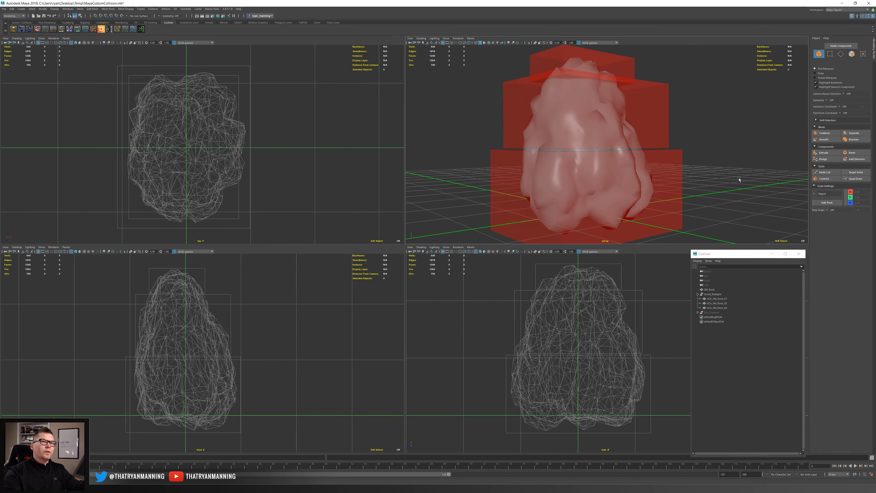
Examine the boundary between the lower and middle boxes, UCX_SM_Rock_01 and UCX_SM_Rock_02, in the perspective and side views.
alt+drag(740, 179, 660, 158)
click(679, 183)
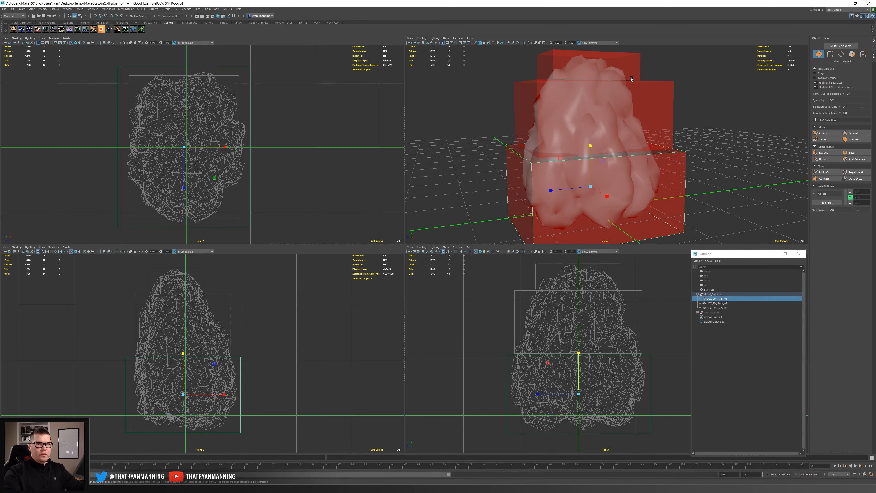
alt+drag(685, 185, 706, 151)
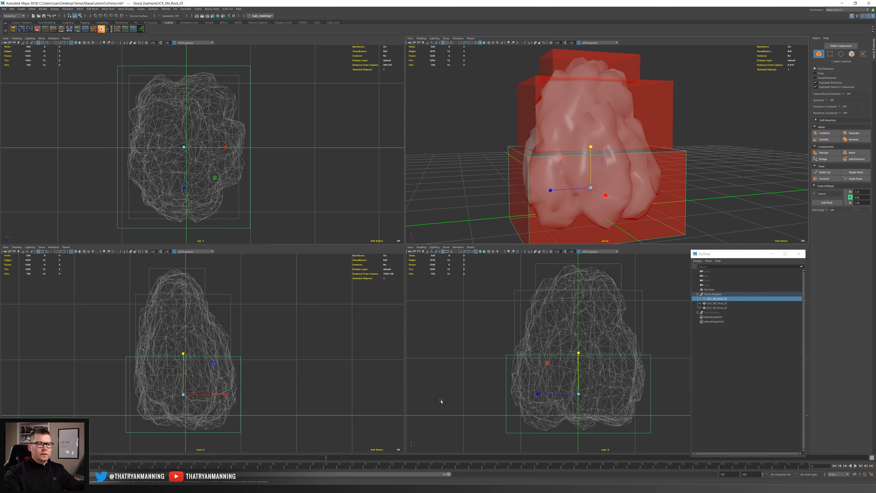
alt+right_drag(442, 401, 638, 405)
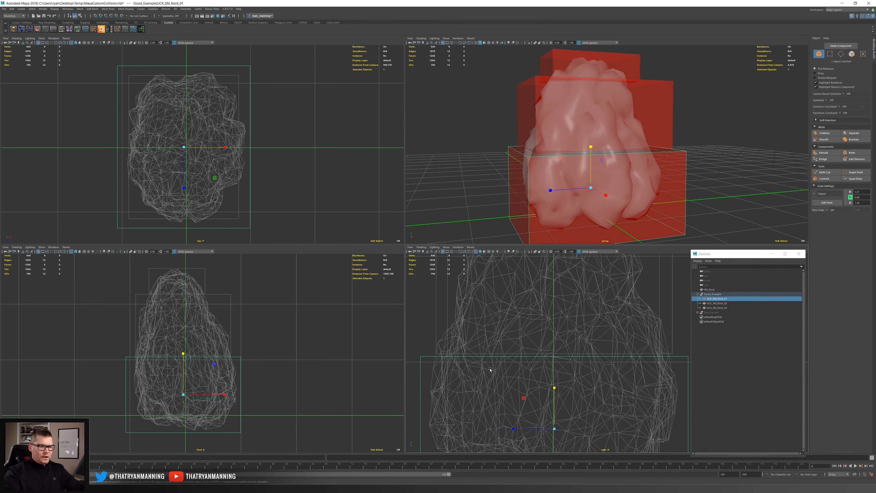
shift+click(438, 306)
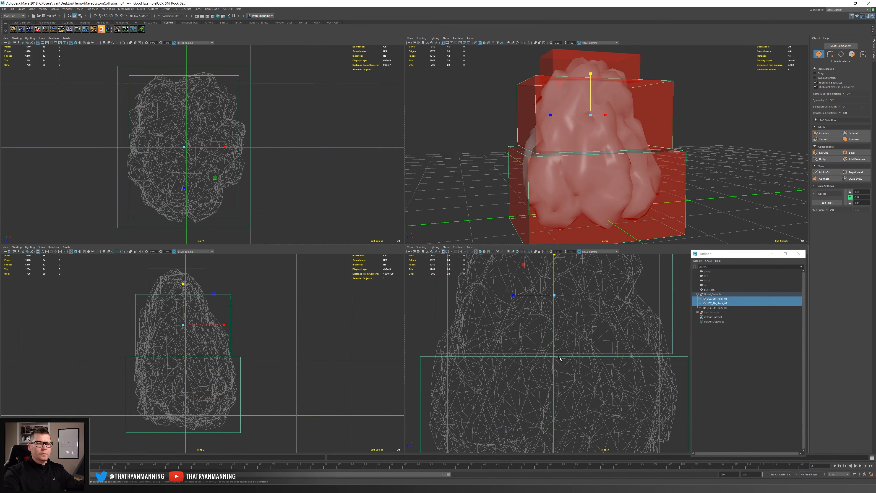
alt+right_drag(603, 352, 394, 304)
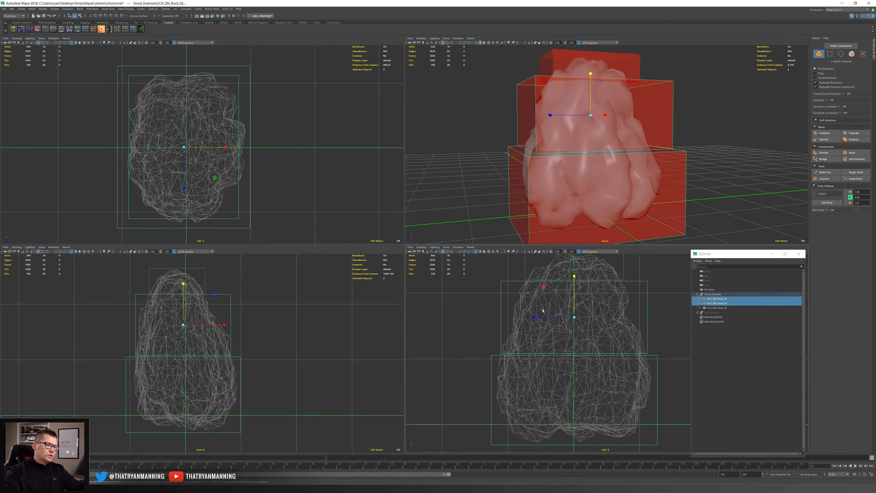
alt+right_drag(583, 326, 540, 315)
alt+middle_drag(539, 315, 540, 321)
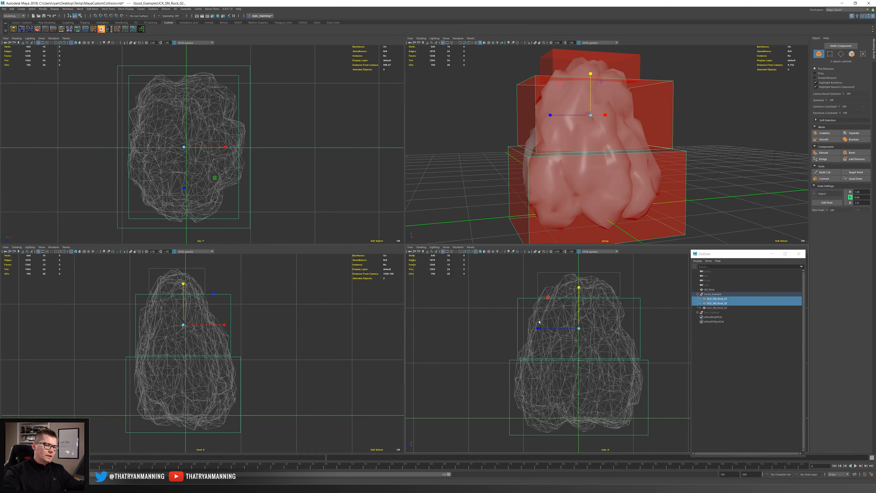
click(720, 154)
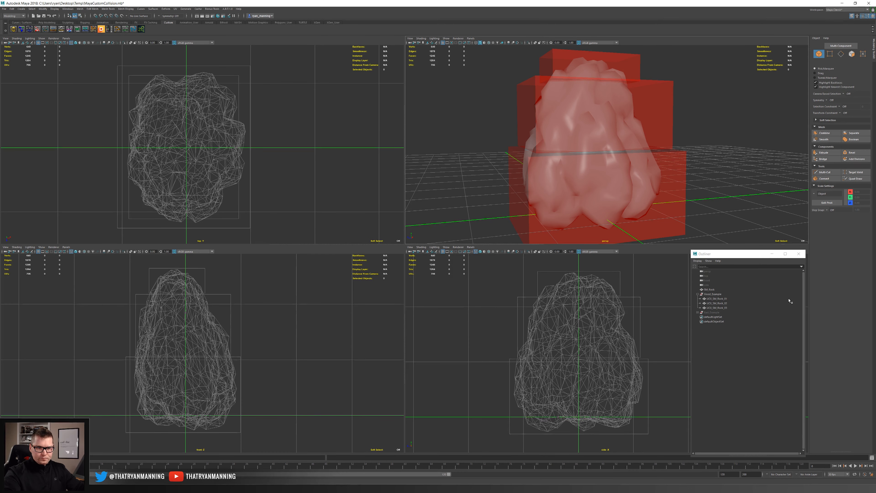
Select SM_Rock together with the collision meshes UCX_SM_Rock_01, UCX_SM_Rock_02 and UCX_SM_Rock_03.
click(717, 298)
alt+drag(479, 173, 507, 167)
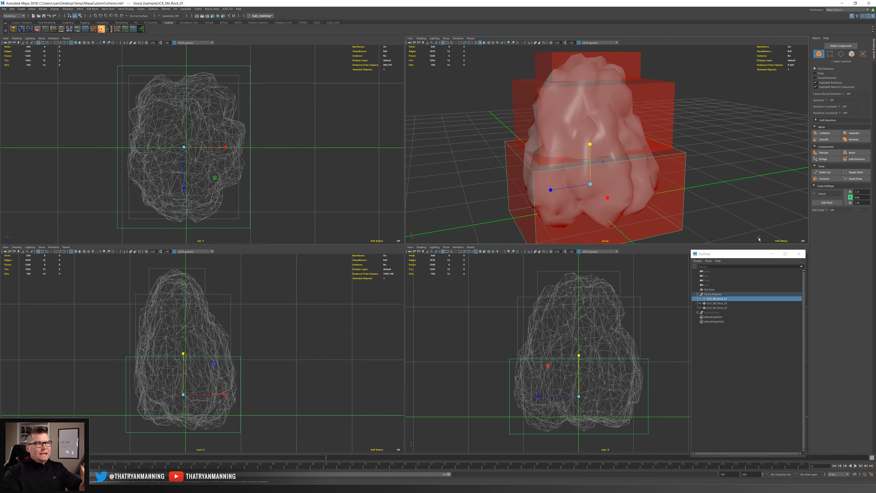
click(719, 290)
ctrl+click(717, 299)
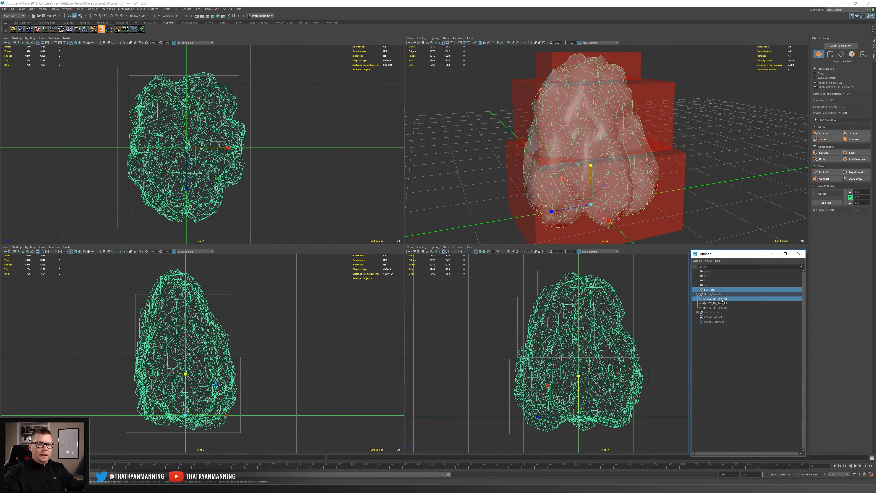
ctrl+click(717, 303)
ctrl+click(717, 308)
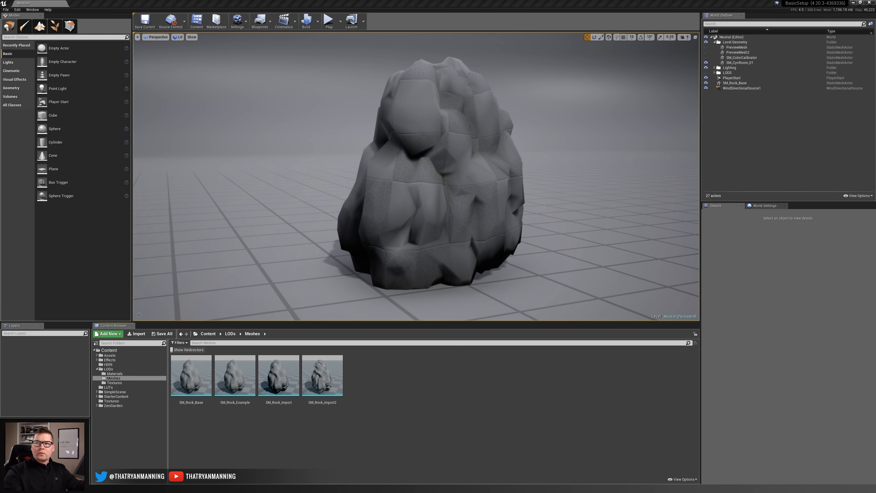
Import the SM_Rock_Custom FBX into Unreal's LODs > Meshes folder with Auto Generate Collision turned off.
drag(568, 409, 407, 402)
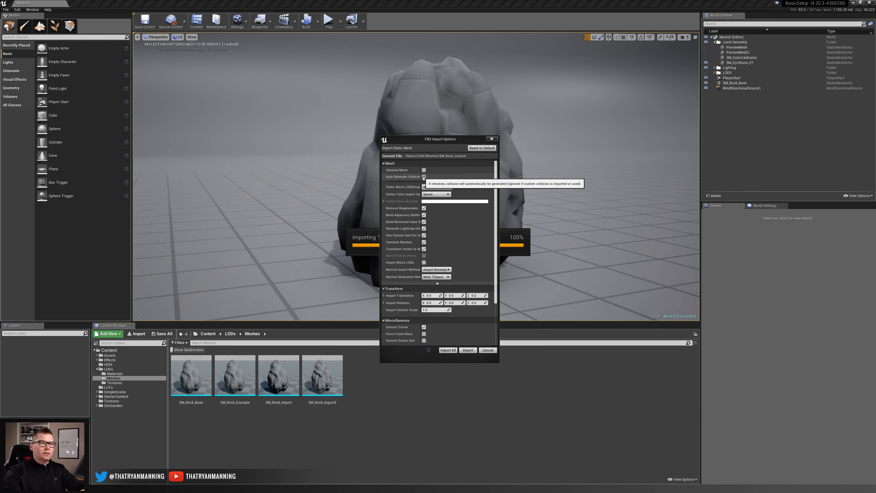
click(424, 177)
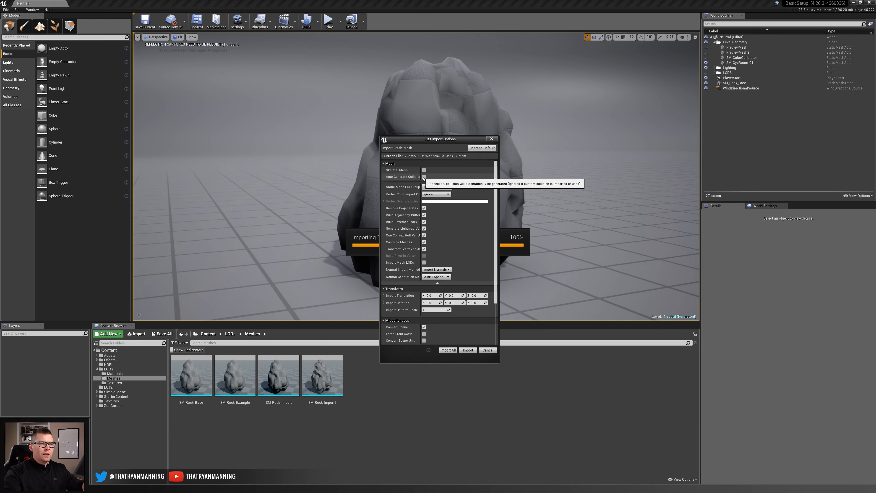
click(468, 350)
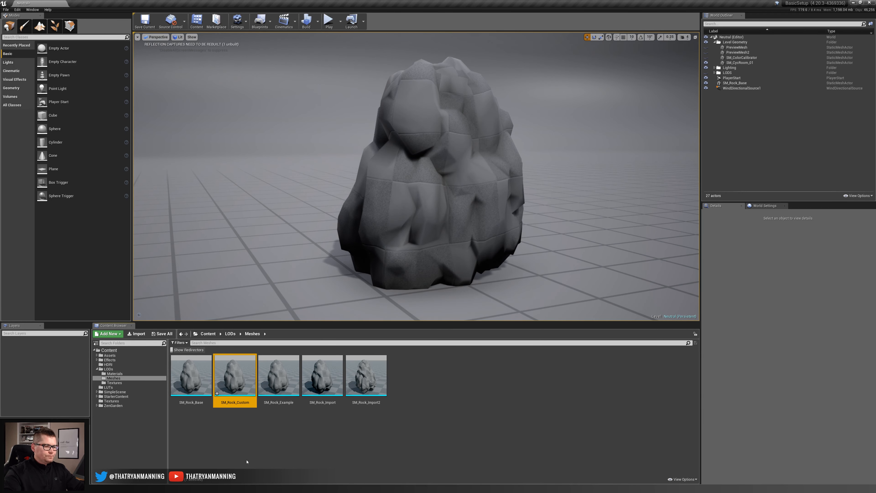
Open SM_Rock_Custom in the static mesh editor and display its simple collision around the rock.
double_click(235, 376)
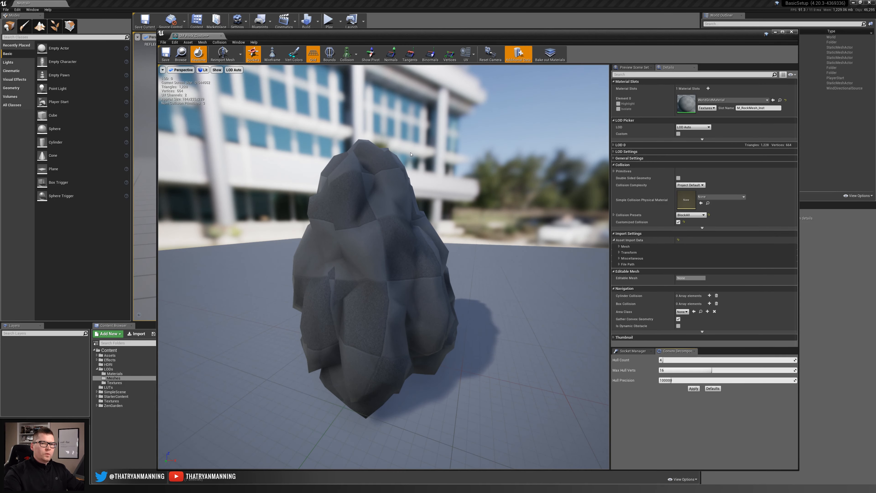
click(348, 55)
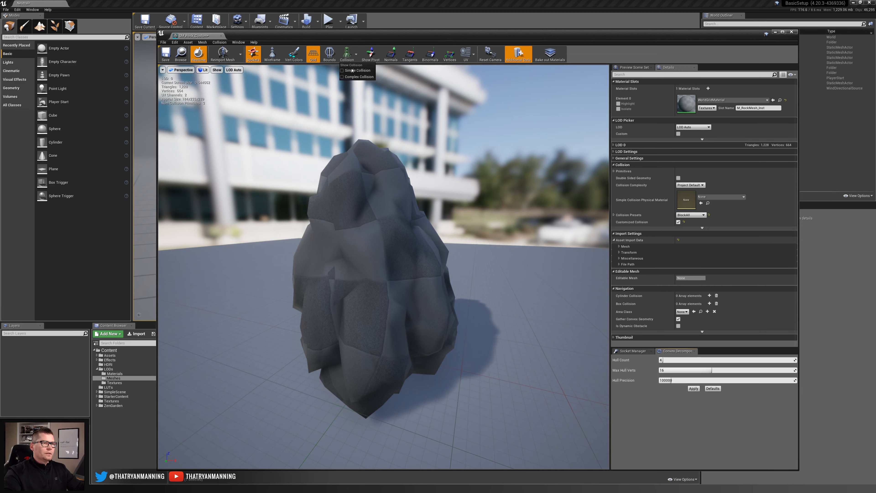
click(352, 71)
mouse_move(533, 329)
mouse_down()
mouse_move(552, 401)
mouse_move(501, 276)
mouse_move(530, 324)
mouse_up()
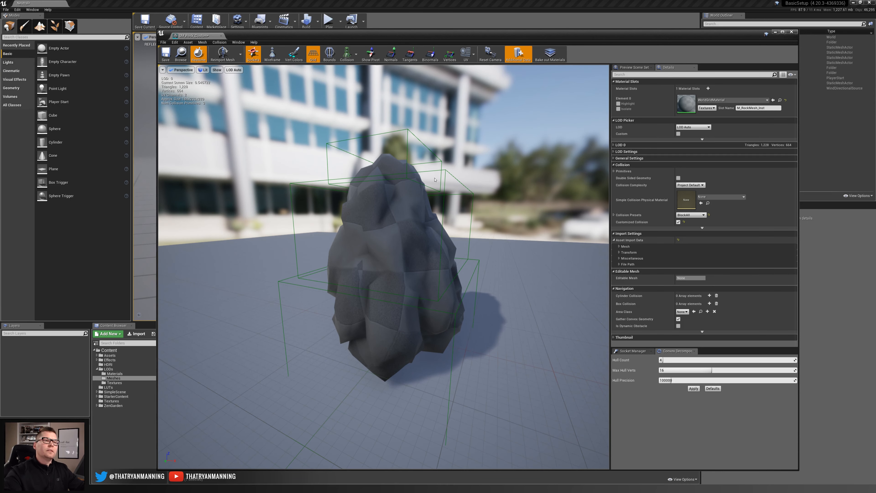
Try deleting the uppermost collision box of SM_Rock_Custom, and undo the deletion.
click(441, 172)
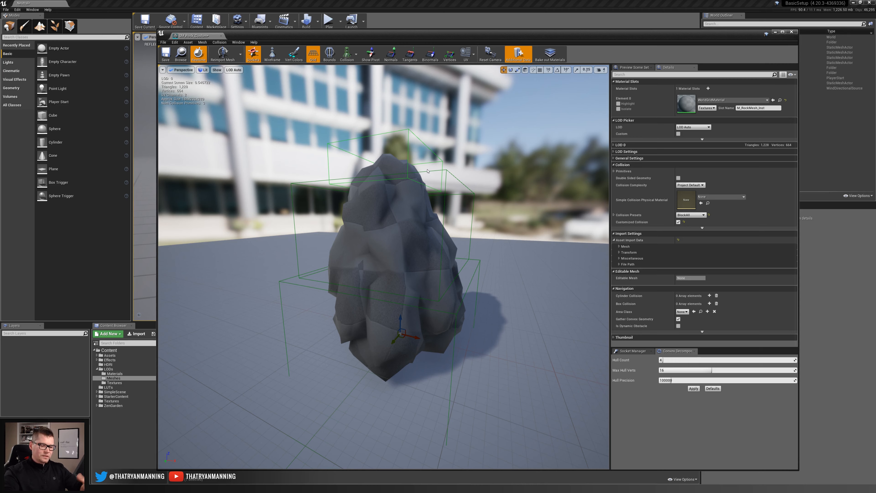
key(Delete)
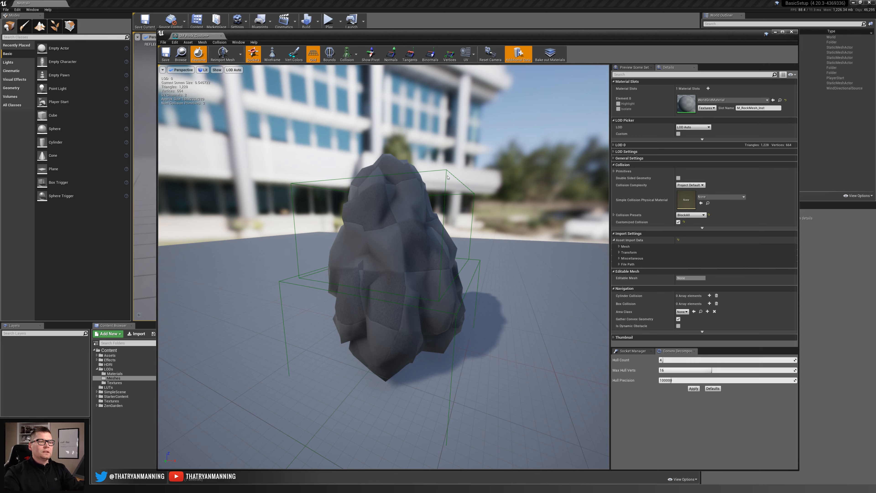
key(ctrl+z)
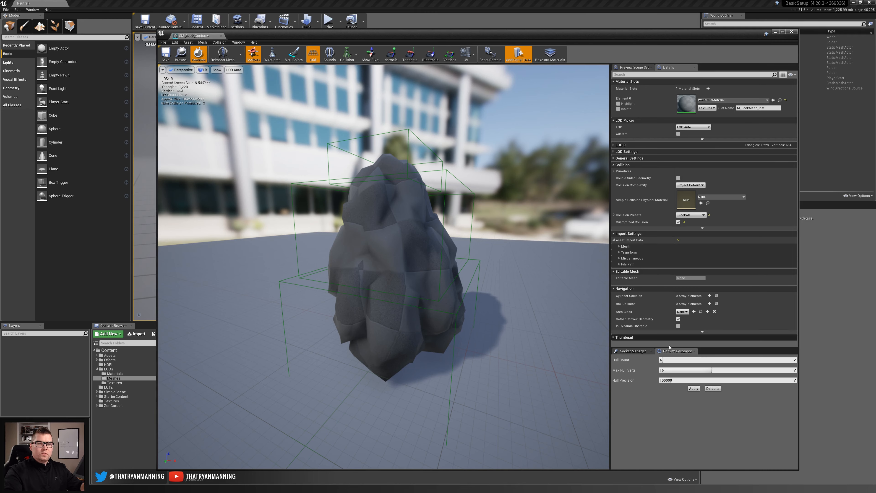
Review the available collision commands and bring up the reference image of collision mesh prefixes.
click(220, 41)
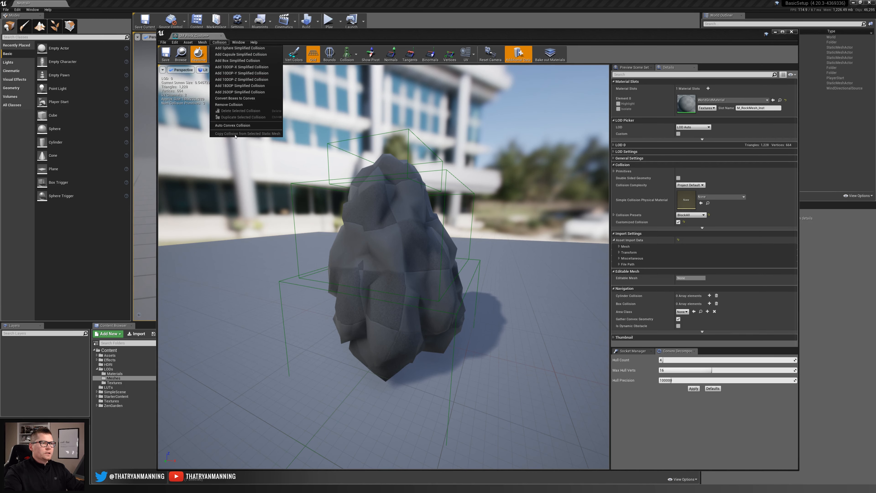
click(429, 40)
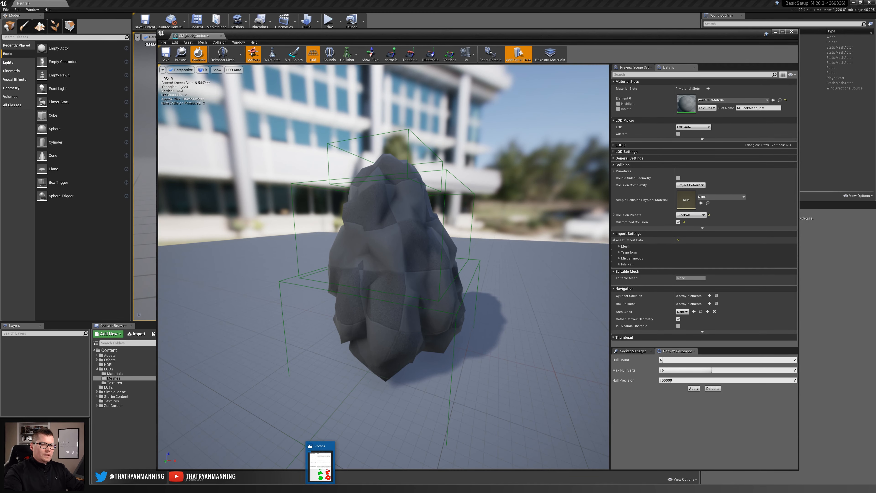
click(320, 488)
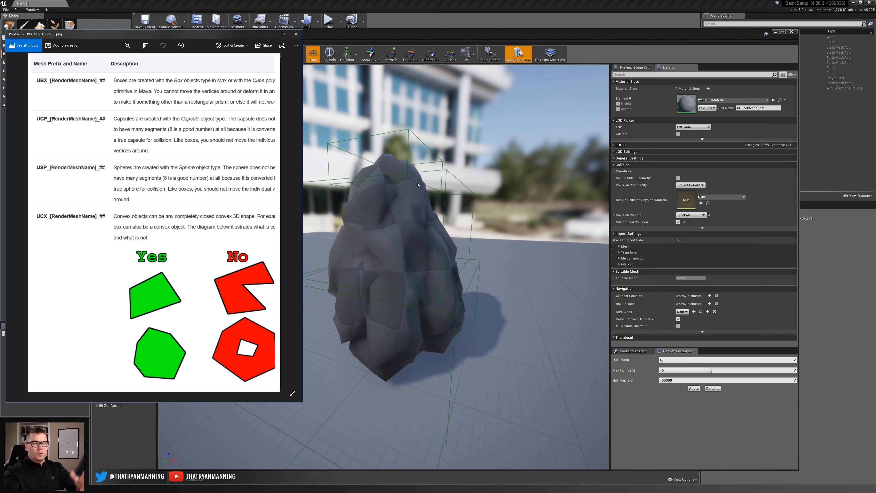